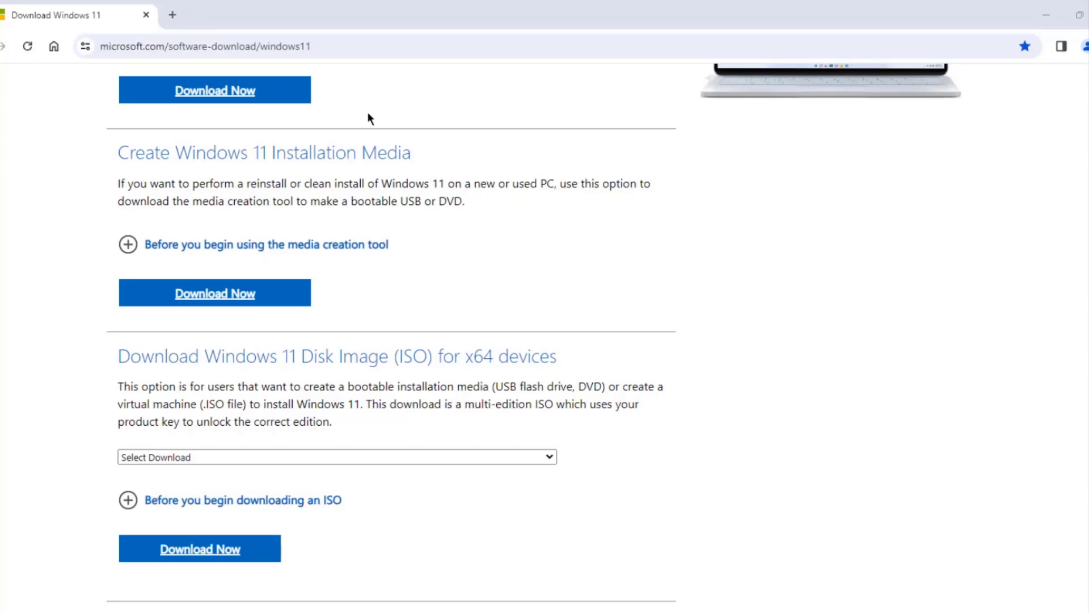
Step: Choose the Windows 11 (multi-edition ISO for x64 devices) disk image on the Windows 11 download page and request its download
click(326, 45)
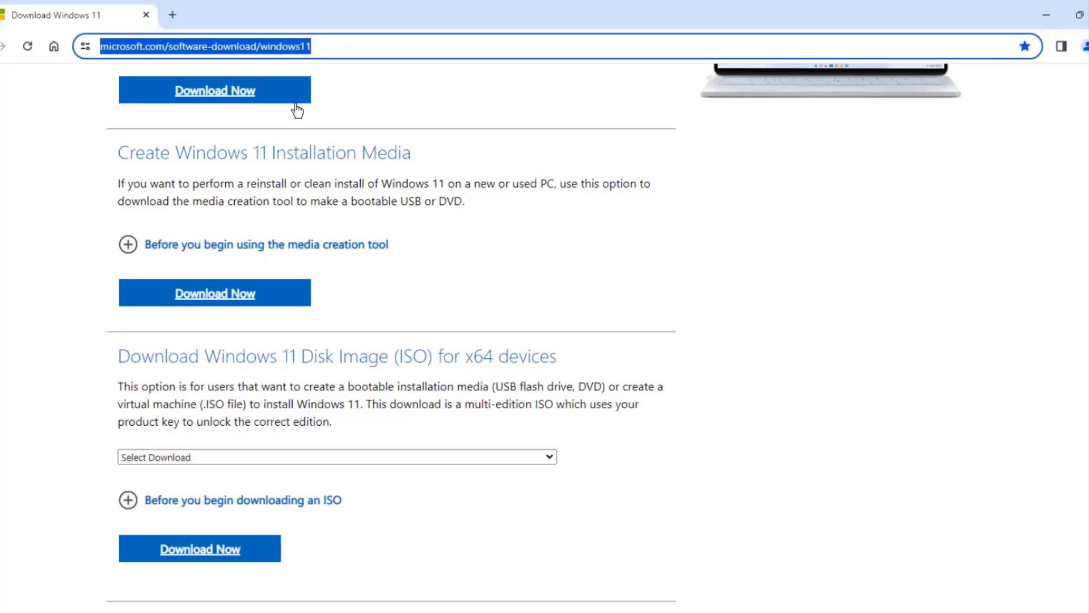
scroll(441, 210, down, 1)
drag(113, 283, 406, 299)
drag(519, 290, 557, 292)
click(549, 384)
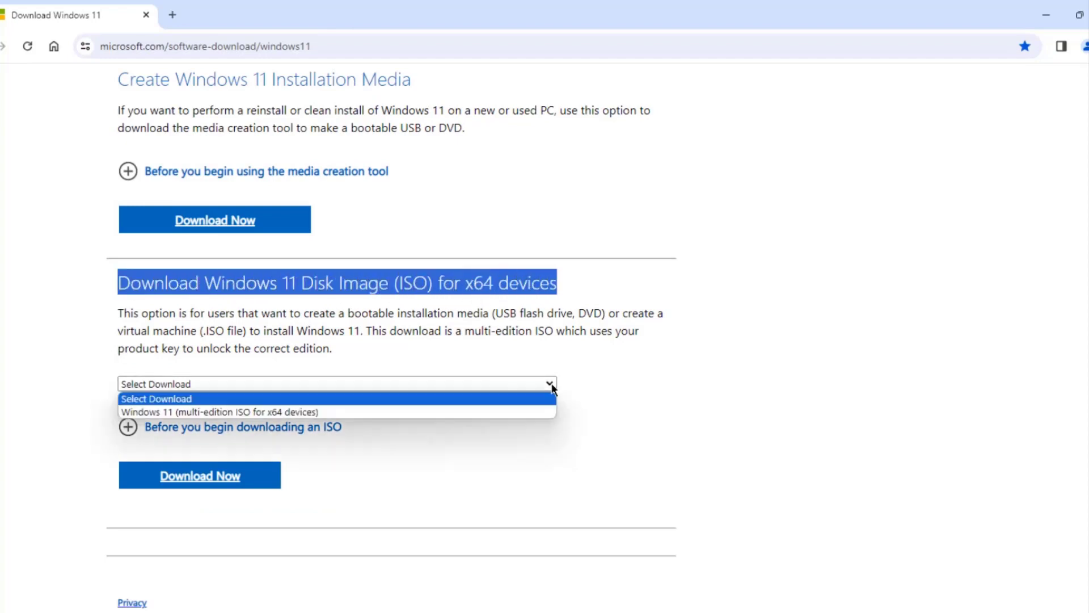
click(274, 412)
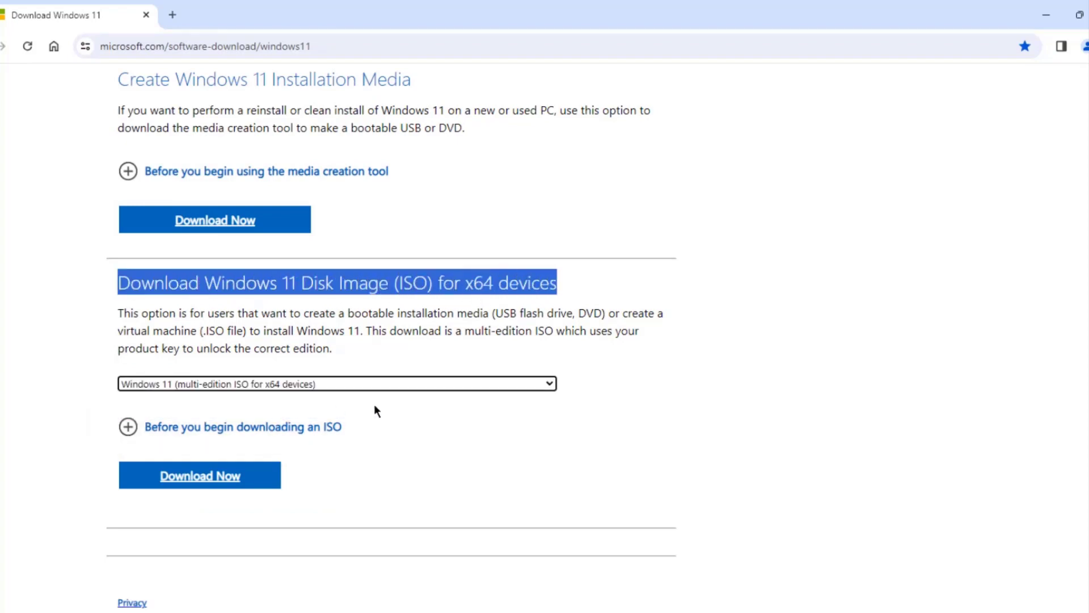
click(255, 476)
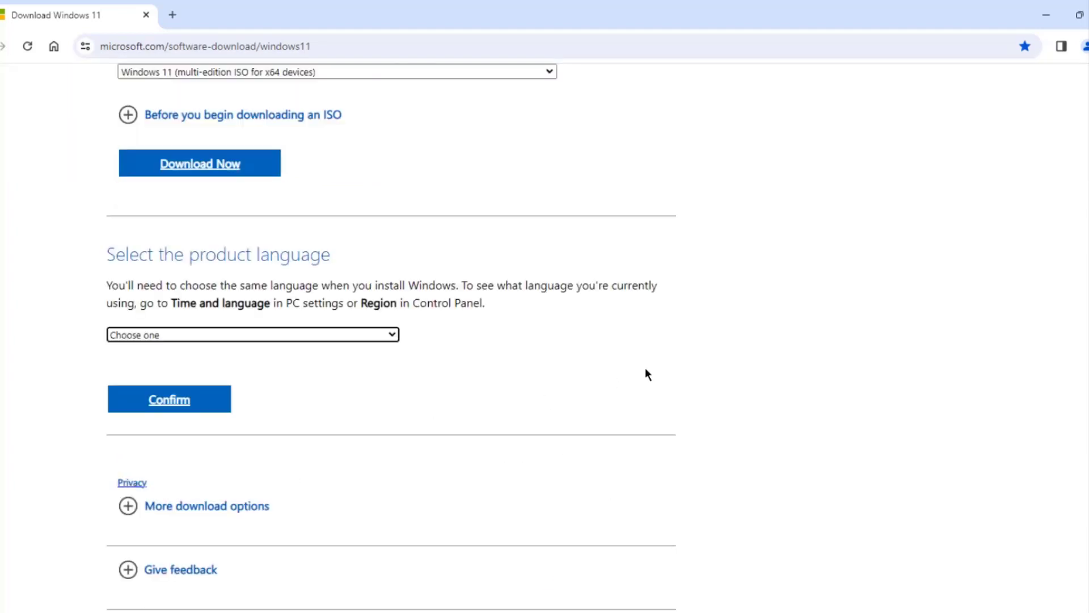
Step: Confirm English (United States) as the product language and start the 64-bit Windows 11 download
scroll(216, 206, down, 1)
click(380, 262)
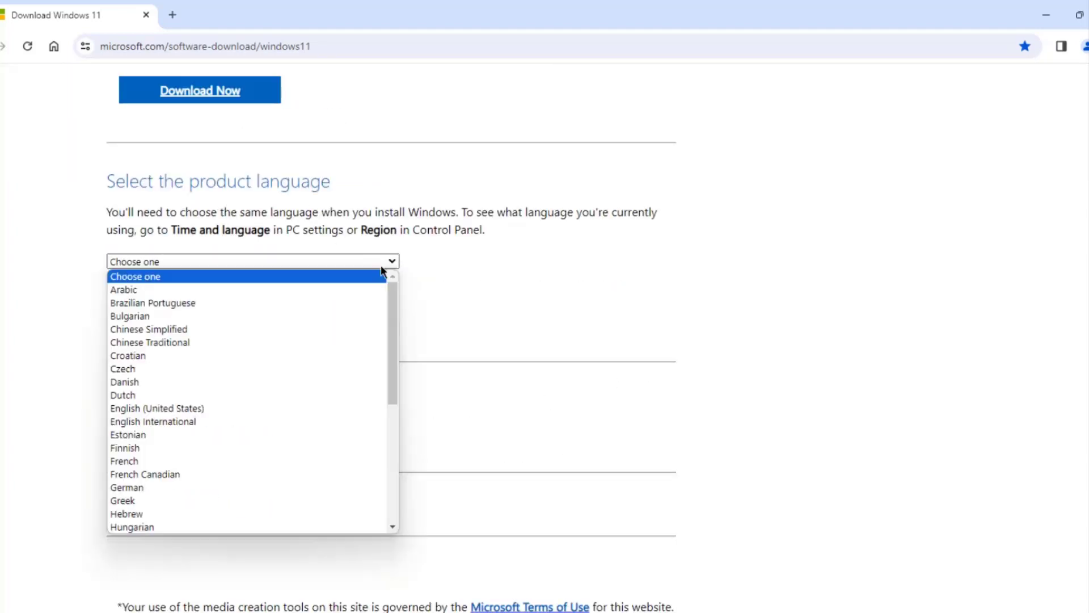
click(240, 406)
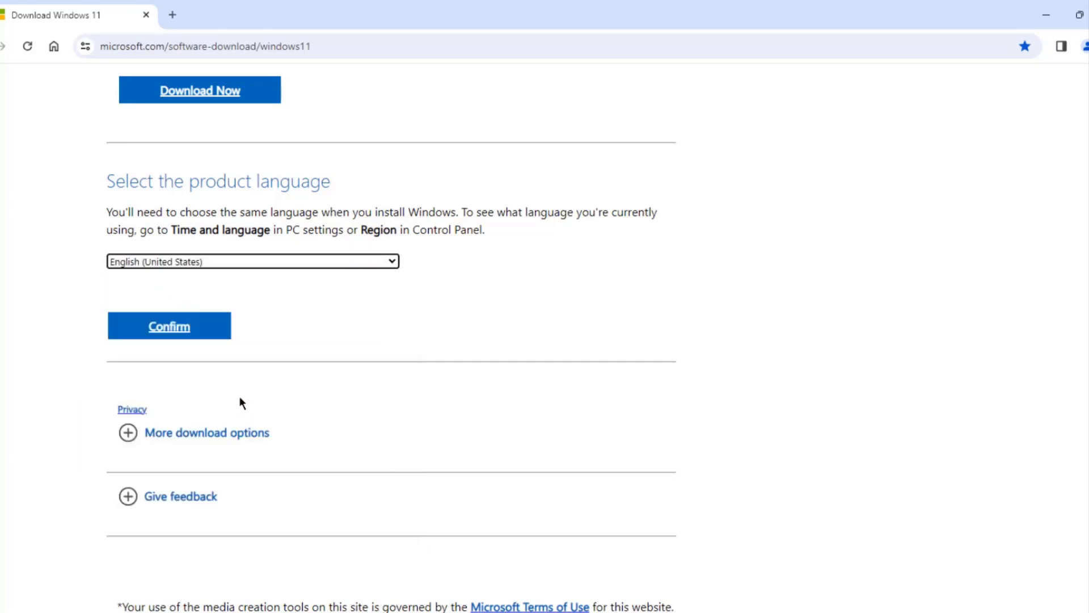
click(221, 324)
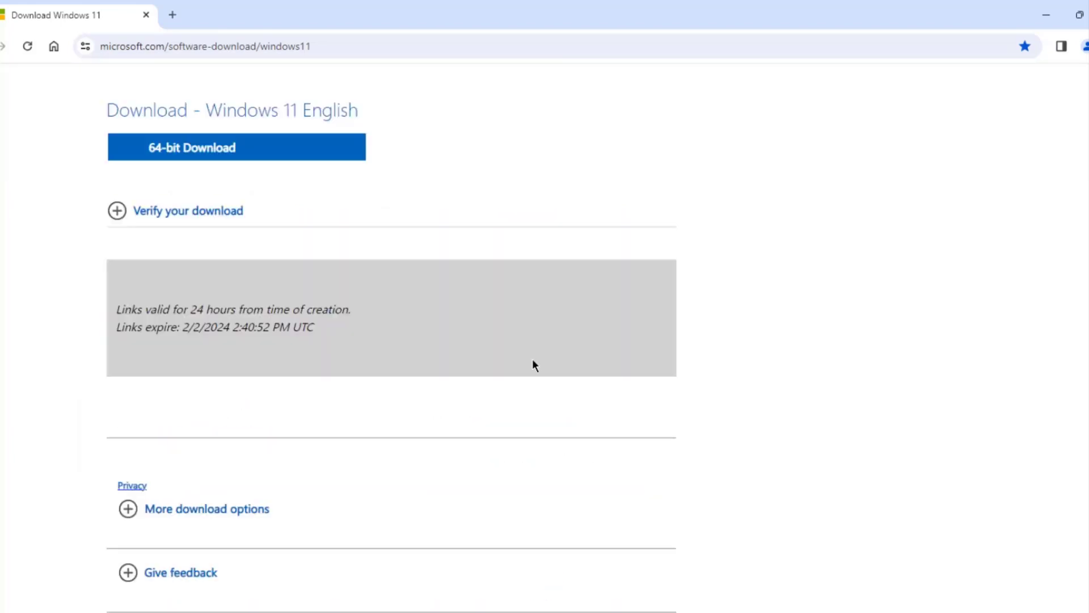
click(190, 153)
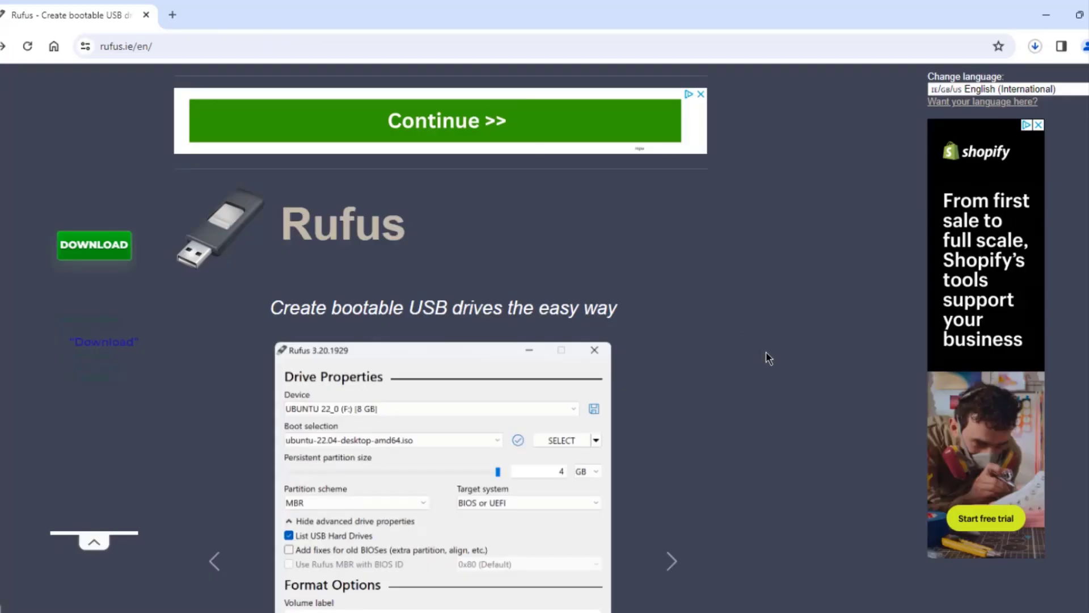
Step: Download the standard Windows x64 release rufus-4.4.exe from the Rufus website and minimize the browser
scroll(758, 357, down, 15)
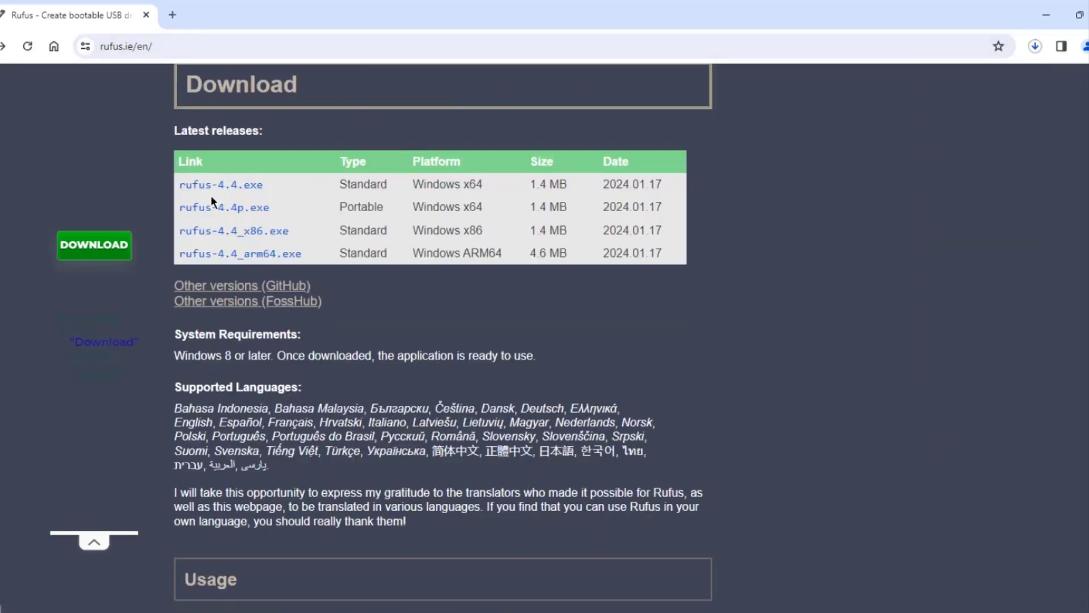
click(235, 192)
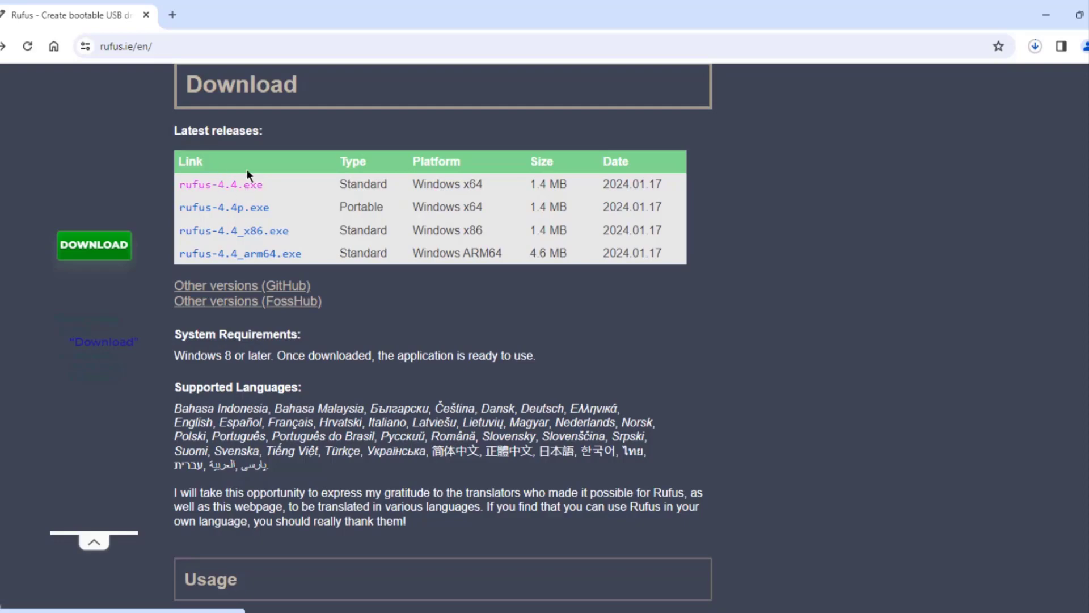
click(1045, 16)
Step: Launch rufus-4.4 from the desktop and load Win11_23H2_English_x64v2 as the boot image
double_click(265, 250)
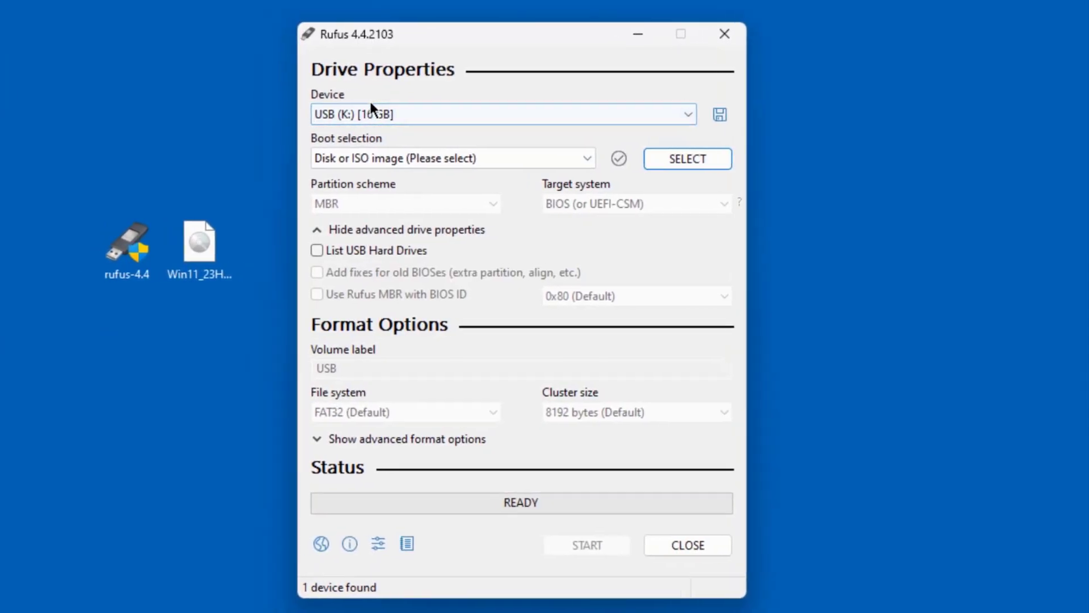
click(673, 158)
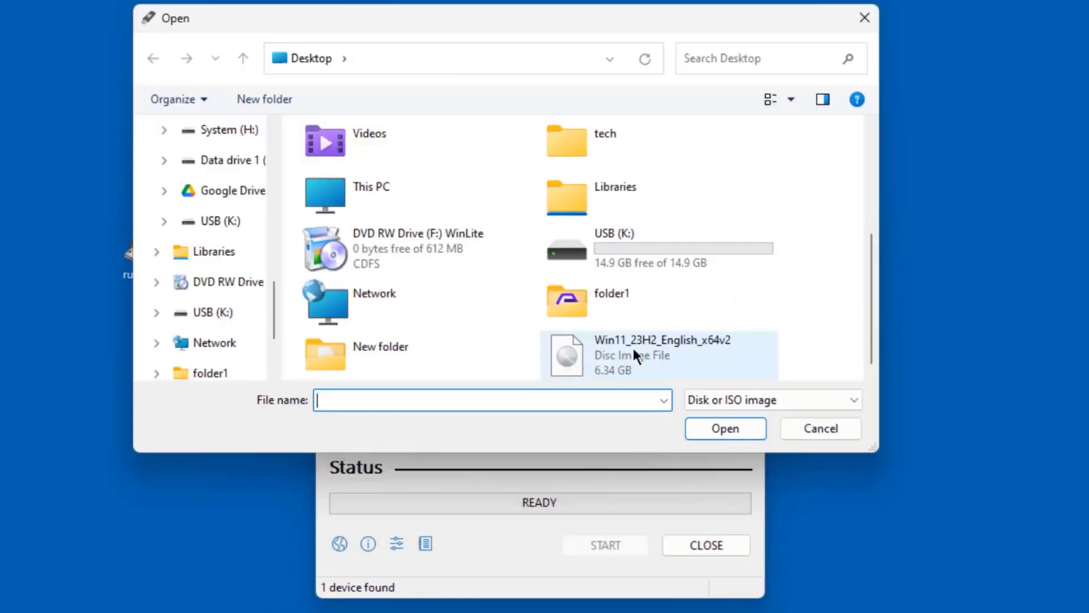
double_click(634, 355)
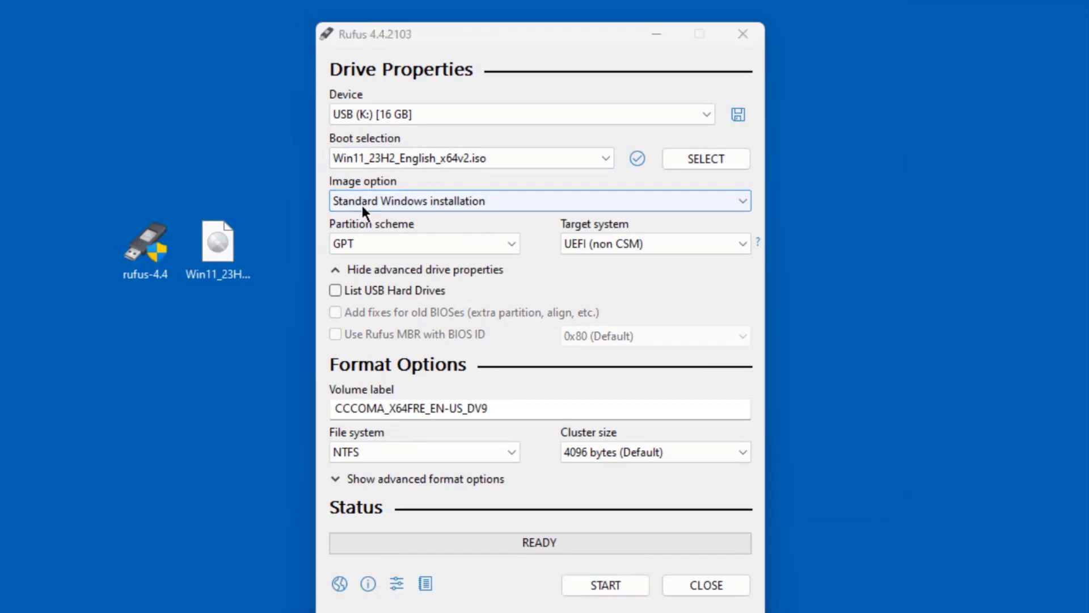
Step: Set the partition scheme to MBR with BIOS (or UEFI-CSM) as the target system
click(447, 243)
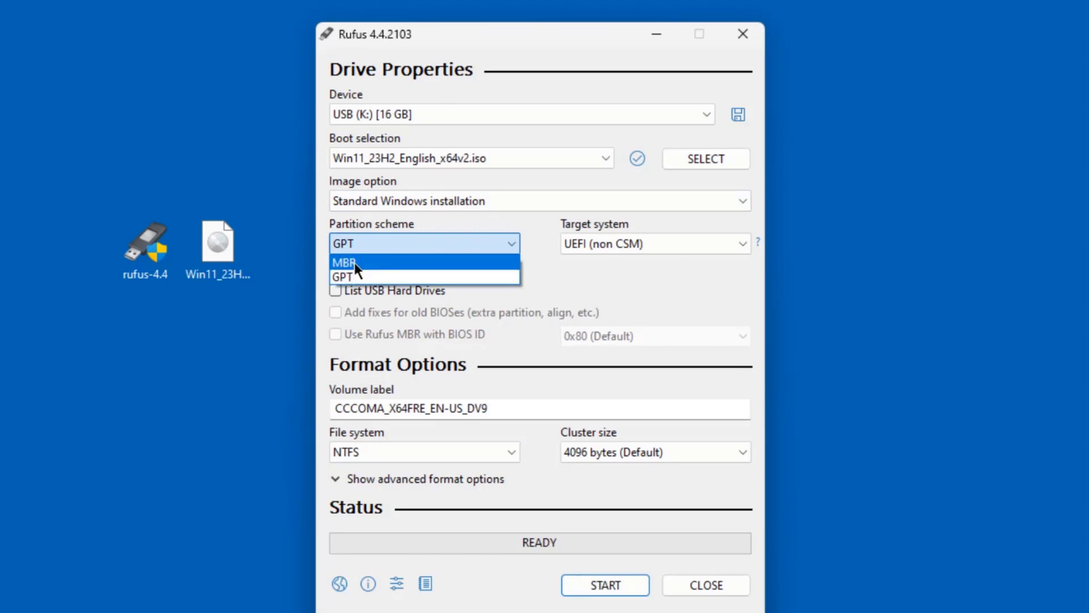
click(354, 262)
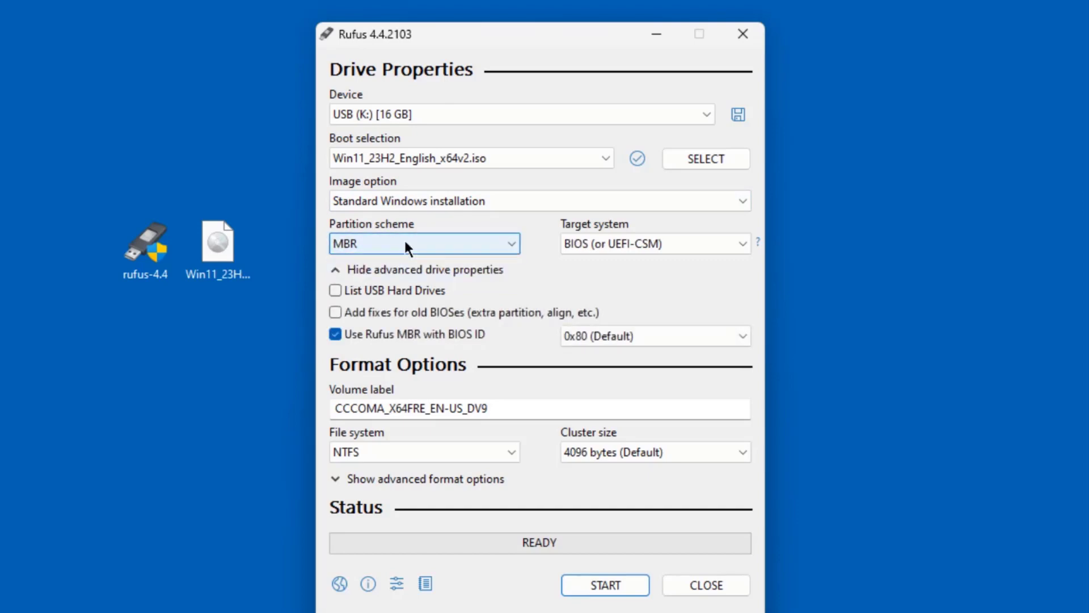
click(689, 244)
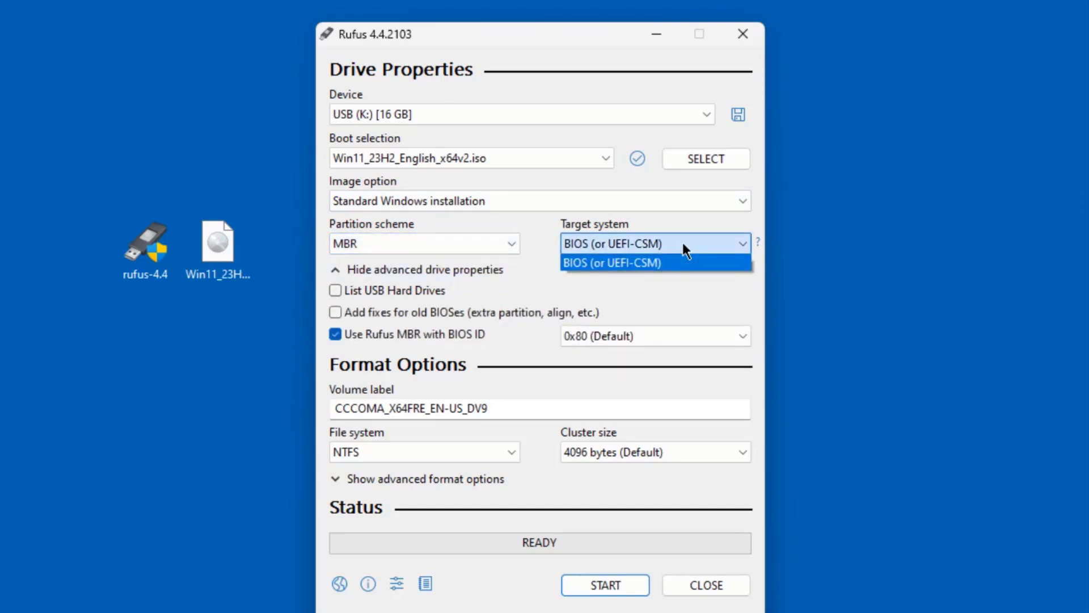
click(679, 258)
Step: Set the partition scheme to GPT for a UEFI (non CSM) target system
click(503, 244)
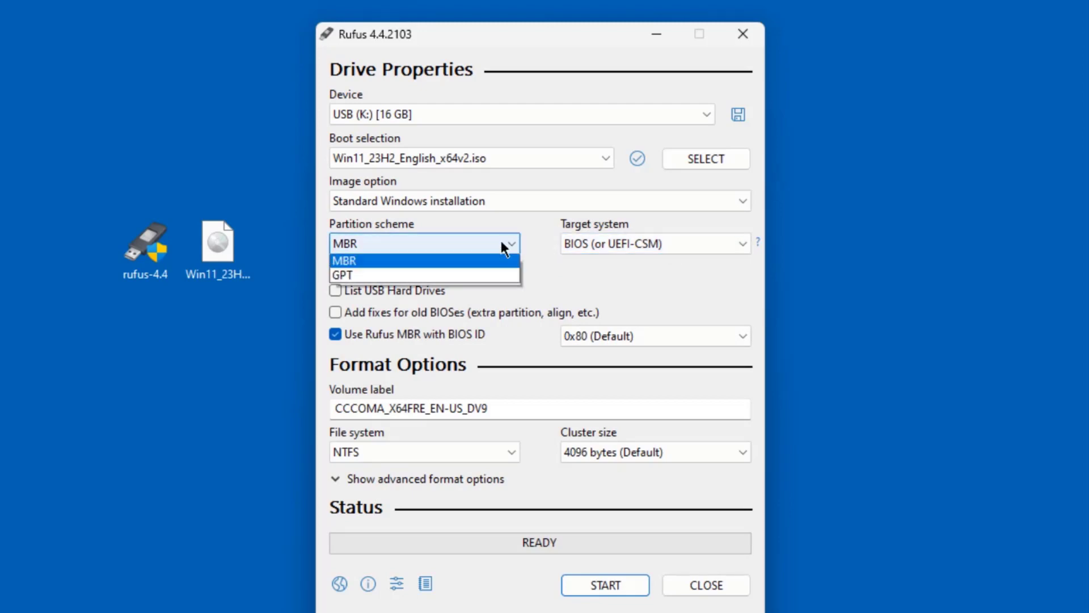
click(458, 276)
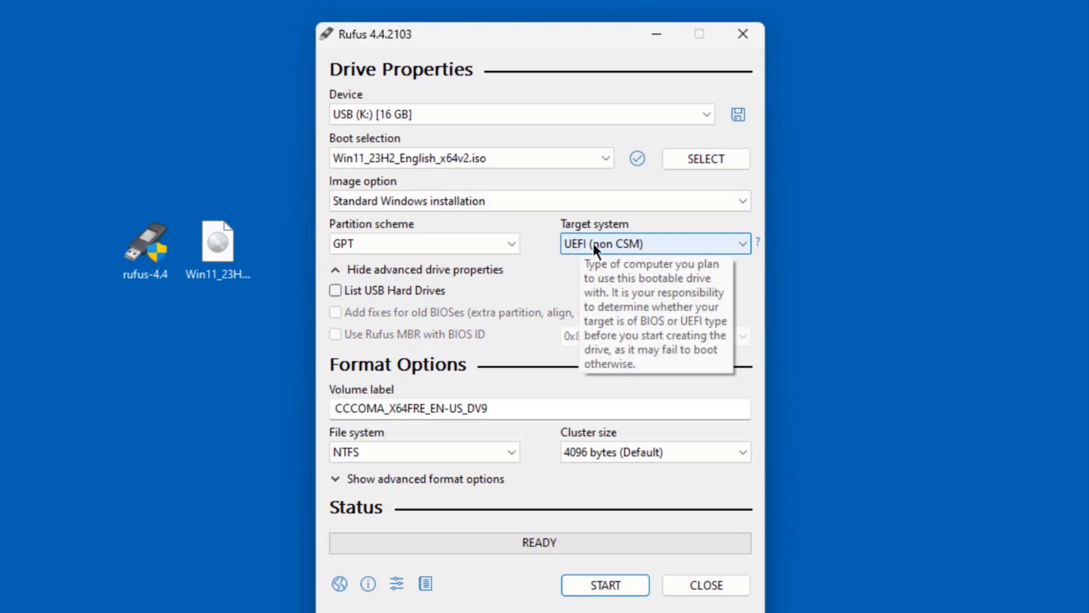
scroll(598, 243, up, 1)
click(506, 248)
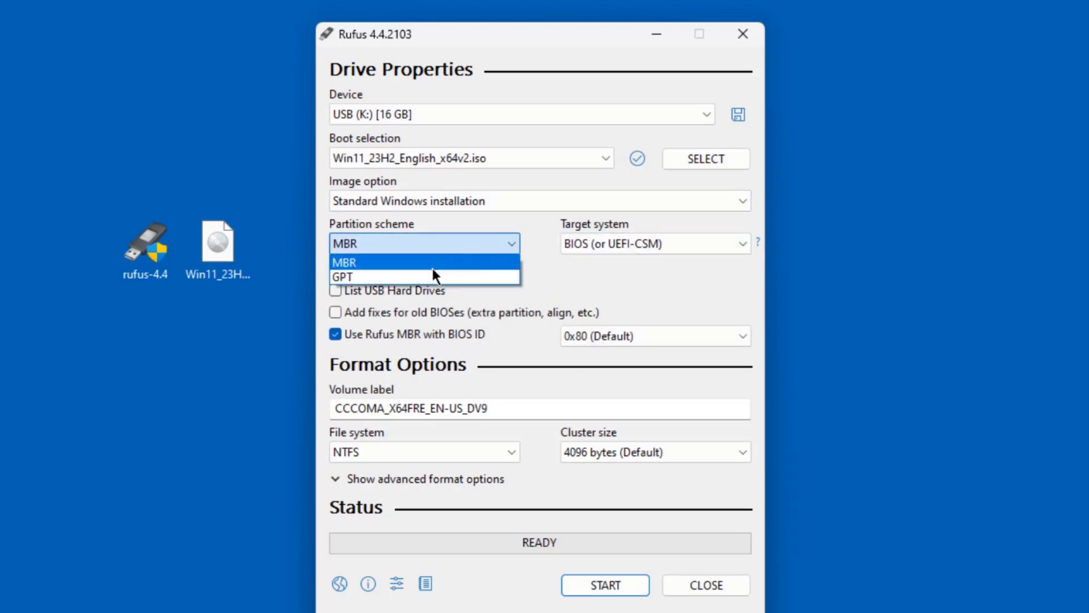
click(432, 276)
click(489, 247)
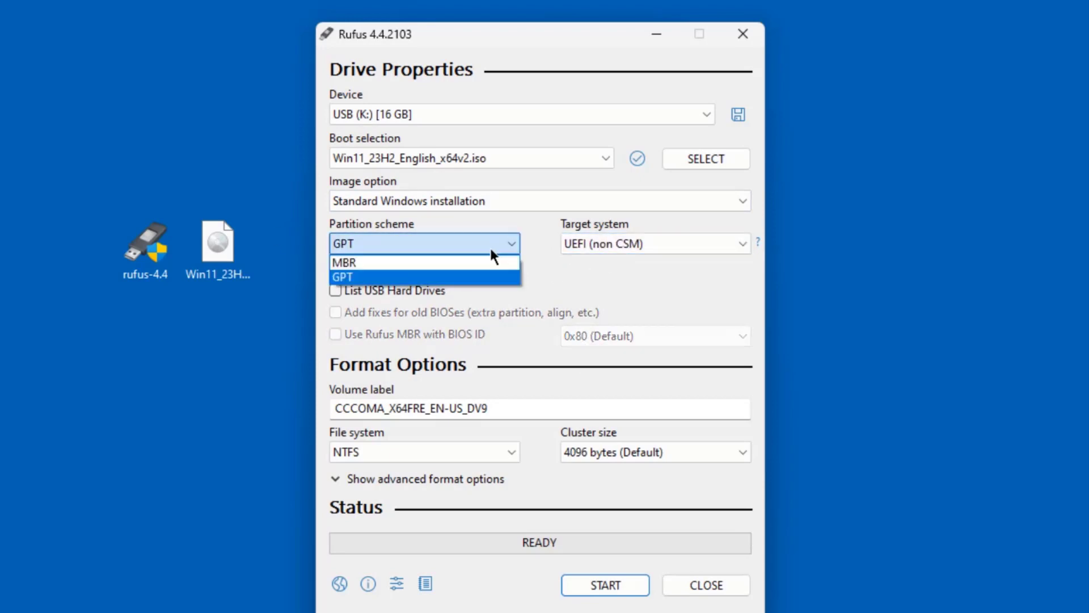
click(489, 247)
Step: Replace the USB drive's volume label with Windows 11
click(504, 405)
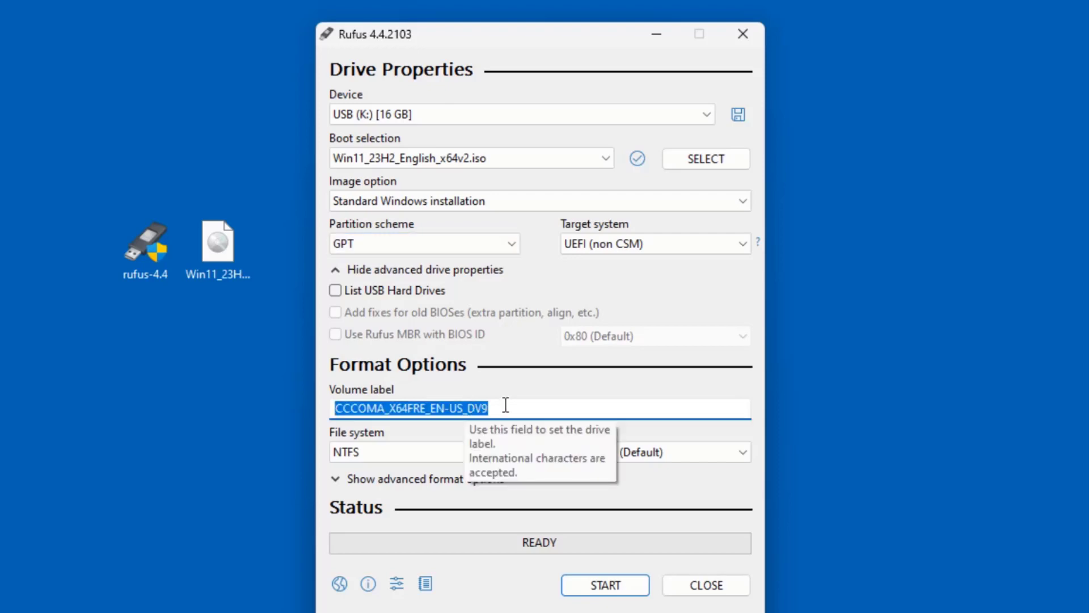
click(506, 404)
drag(505, 404, 301, 403)
text(Window)
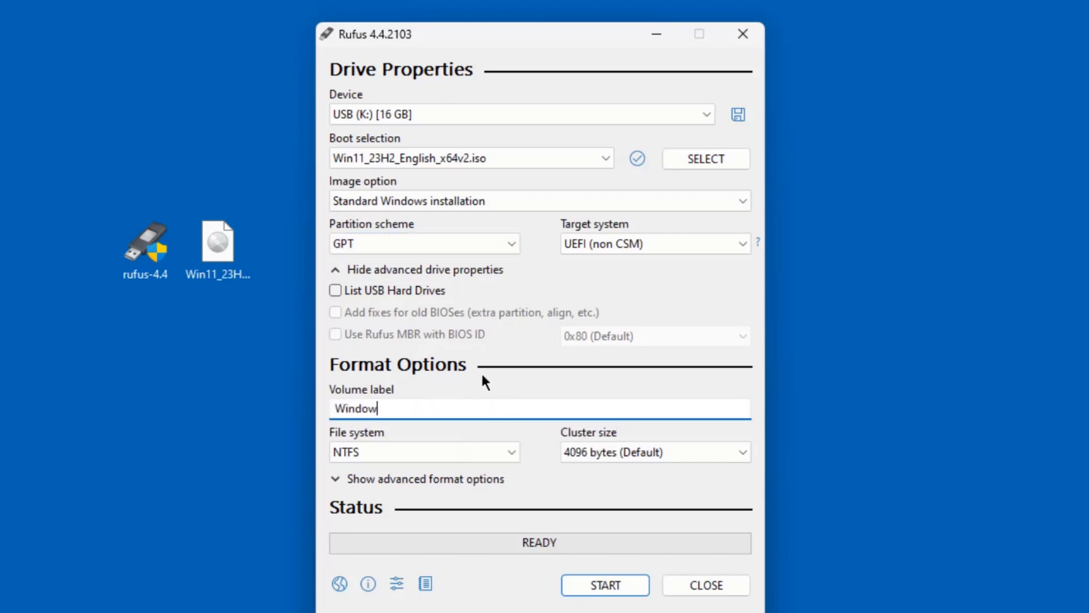
text(s 11)
key(Tab)
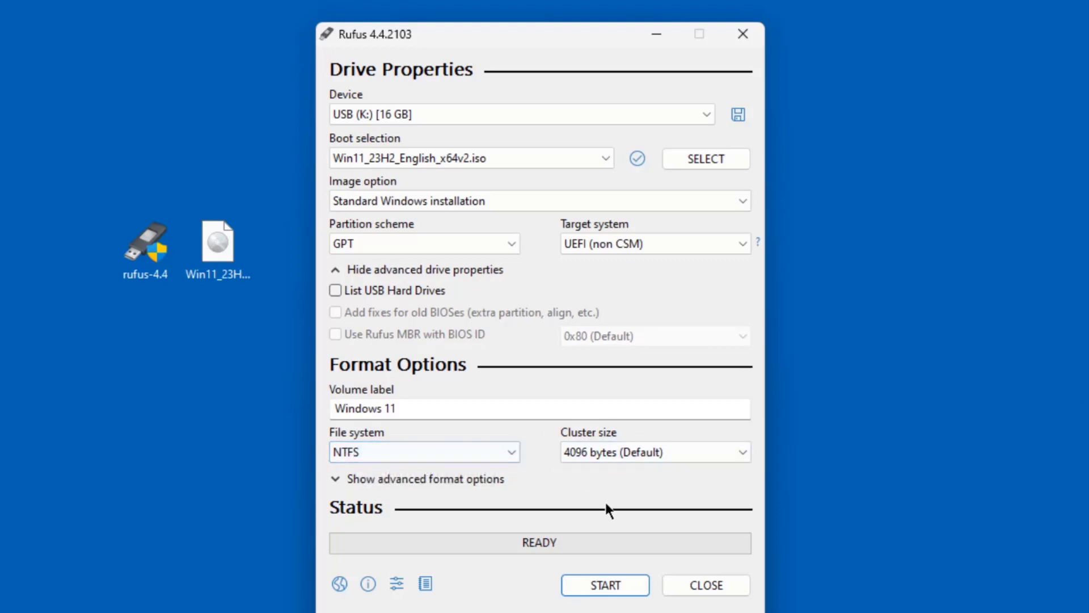
Step: Start creating the drive and customize Windows with local account tech, this user's regional options, data collection disabled and BitLocker automatic encryption disabled
click(618, 584)
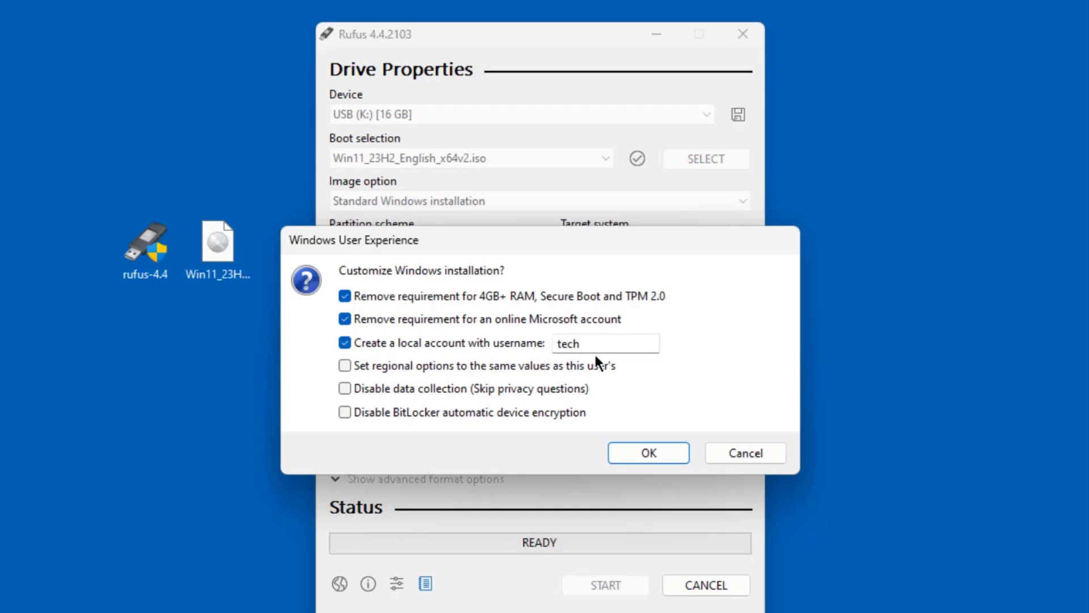
click(652, 344)
drag(653, 343, 548, 349)
click(404, 366)
click(345, 389)
click(345, 412)
click(617, 449)
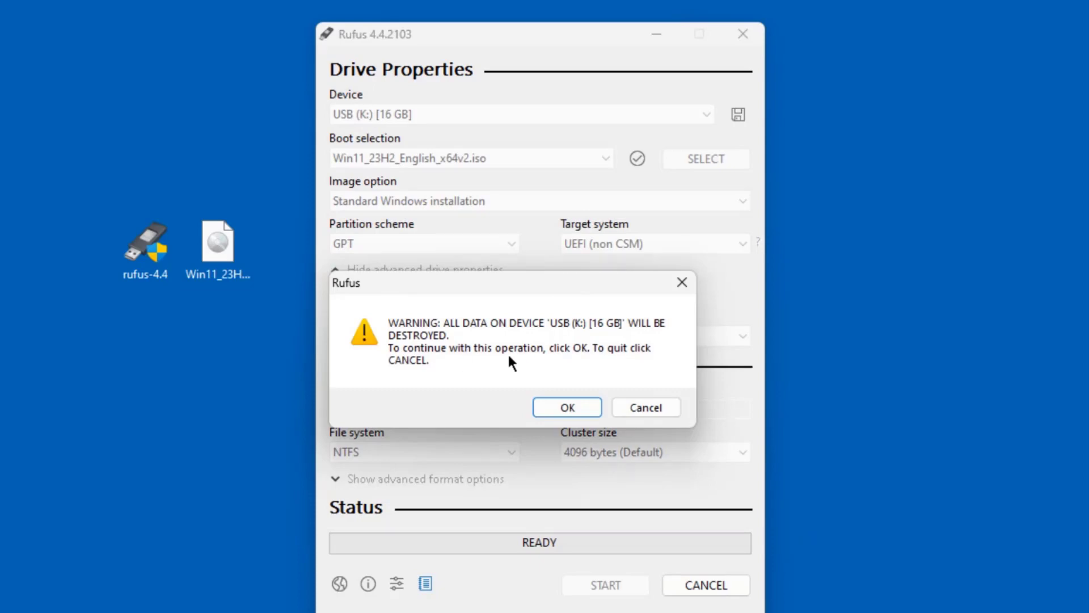
Step: Confirm erasing the 16 GB USB device (K:), let the image be written, and close Rufus
click(568, 406)
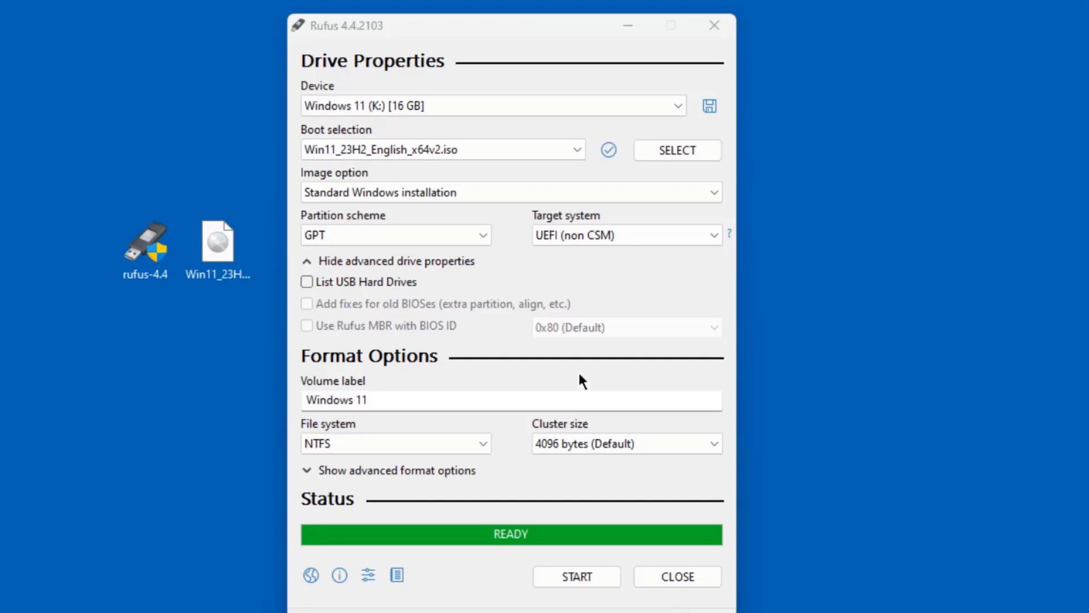
click(691, 574)
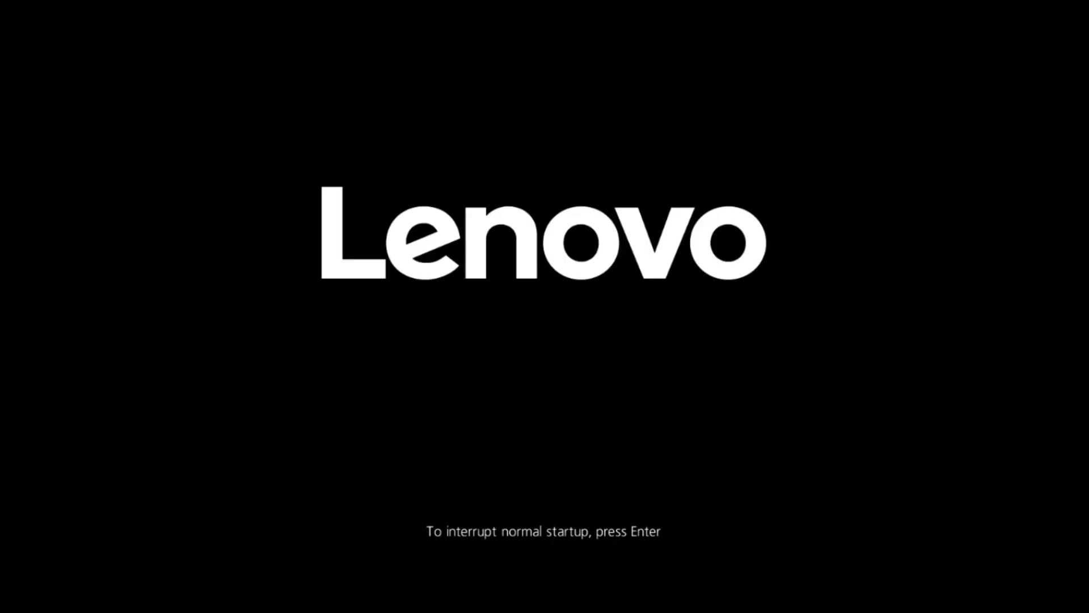
Step: Interrupt the Lenovo's normal startup, open its boot menu and boot from USB HDD: Generic USB Device
key(Return)
key(F12)
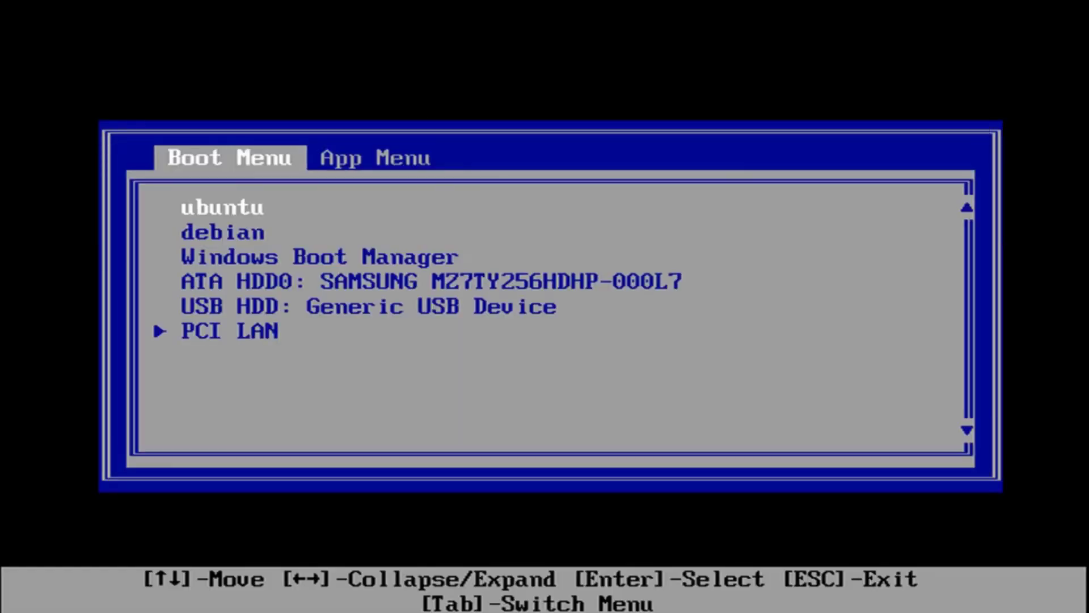
key(Down)
key(Down)
key(Down)
key(Down)
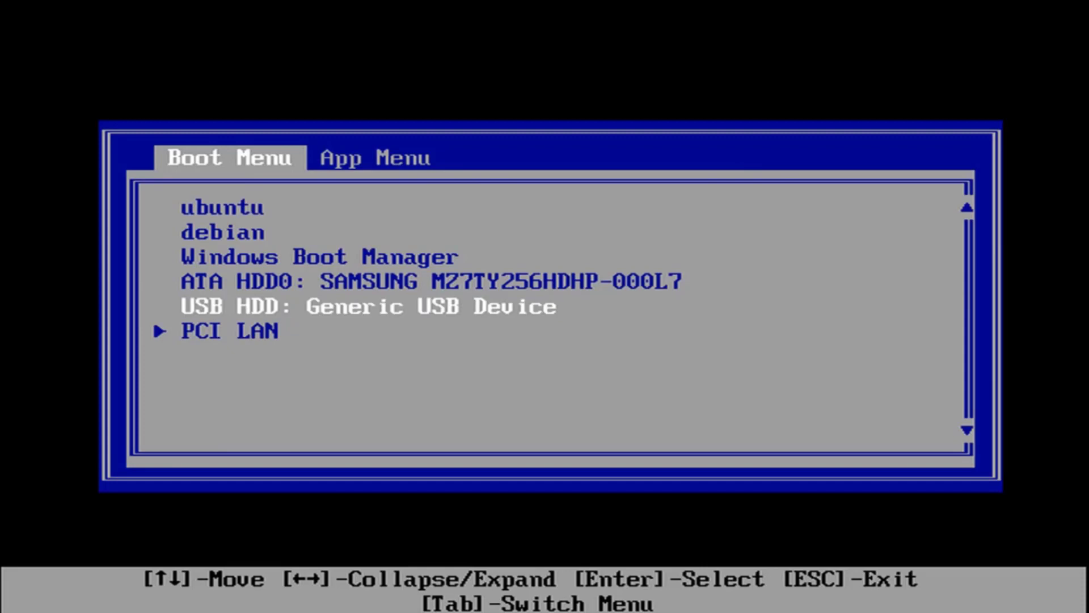
key(Return)
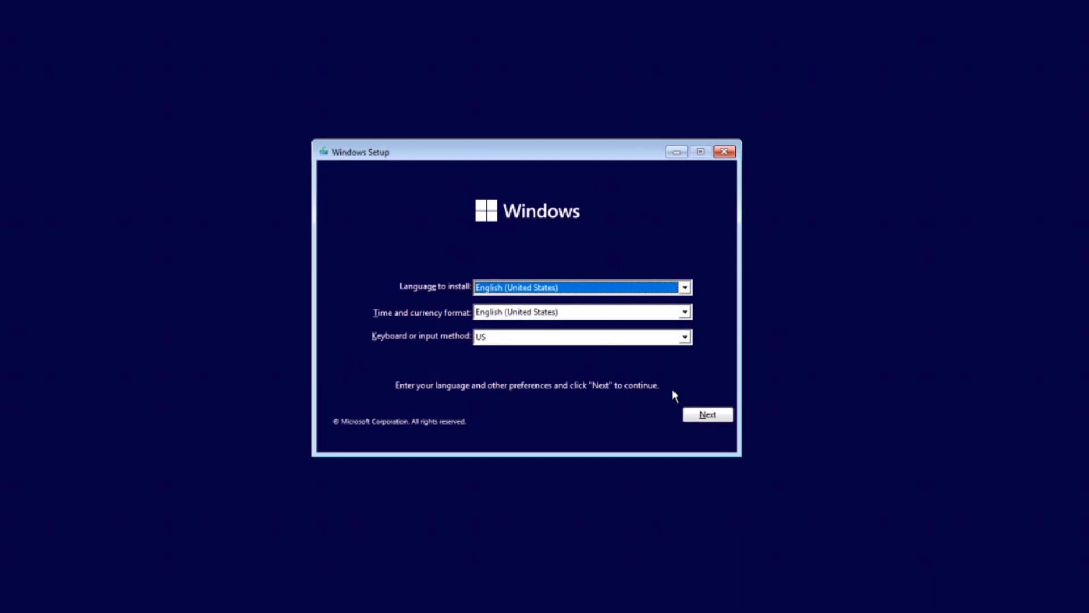
Step: Keep English (United States) and the US keyboard in Windows Setup and start the installation
click(704, 416)
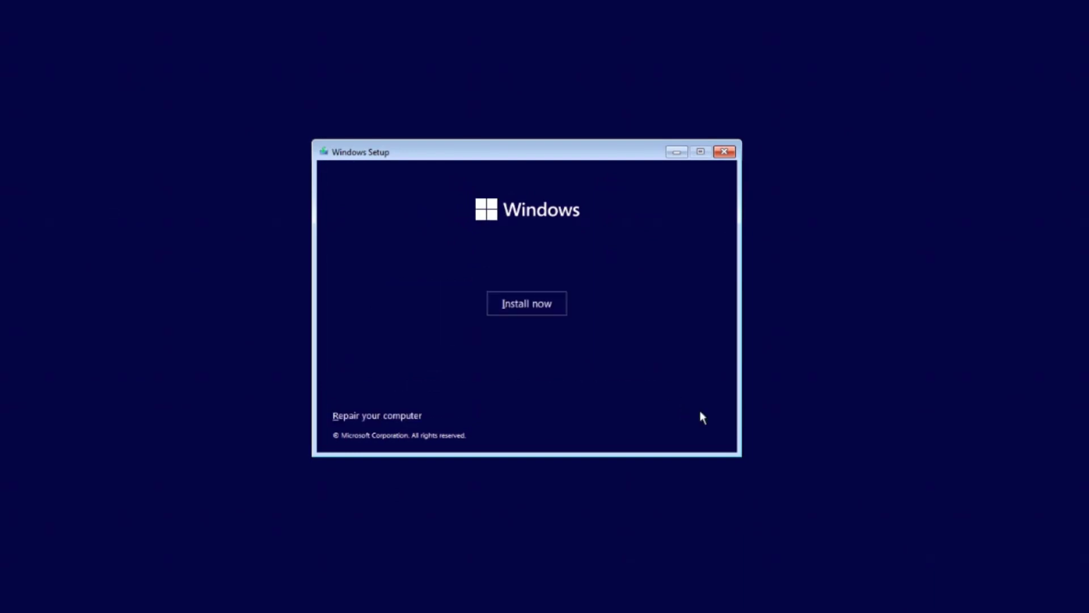
click(554, 304)
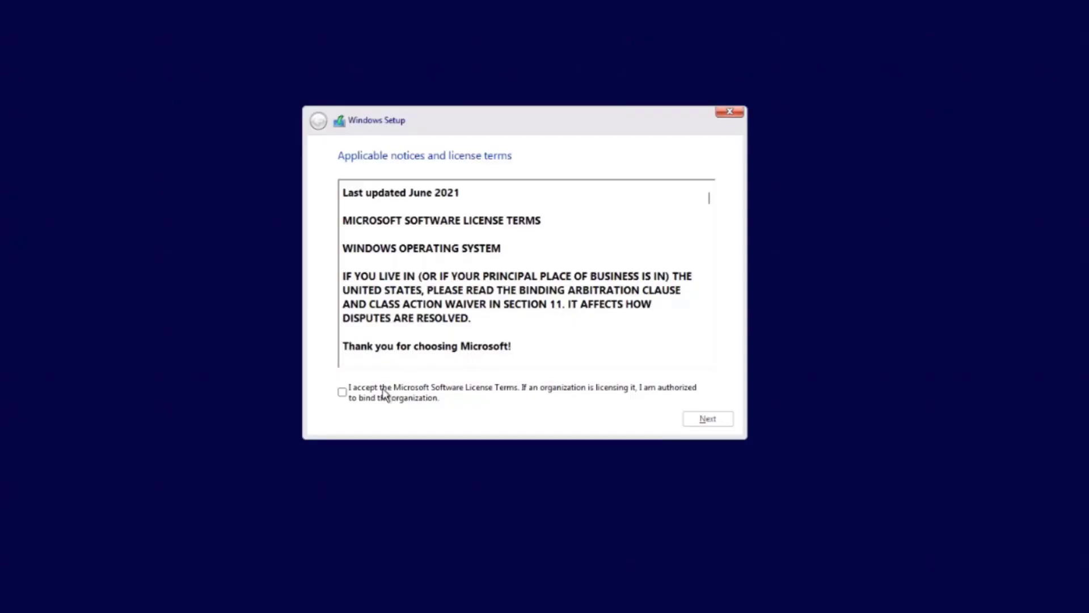
Step: Accept the Microsoft Software License Terms and choose Custom: Install Windows only (advanced) as the installation type
click(343, 392)
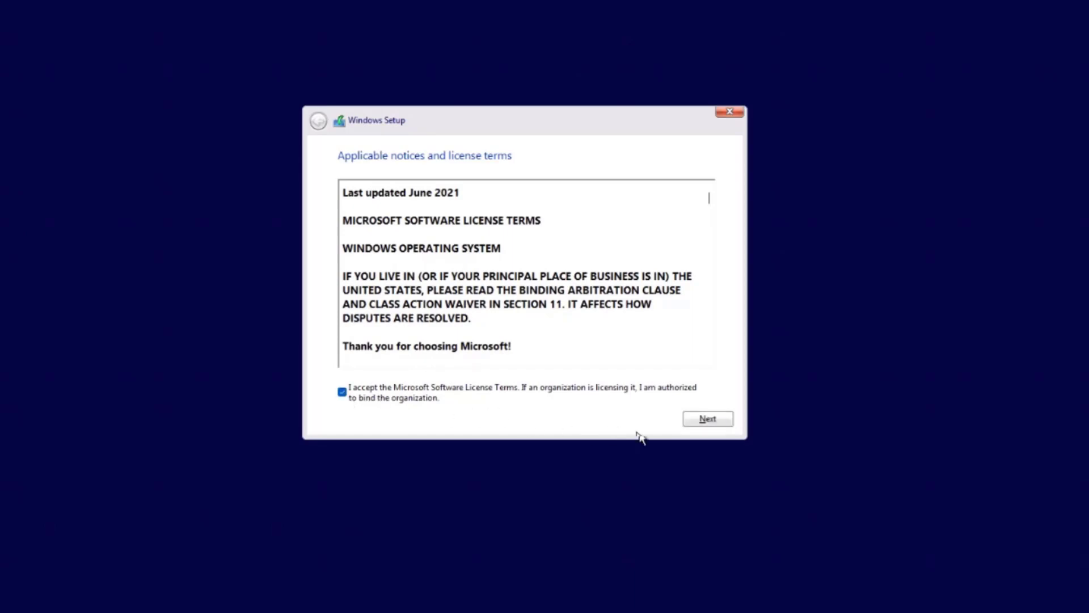
click(694, 421)
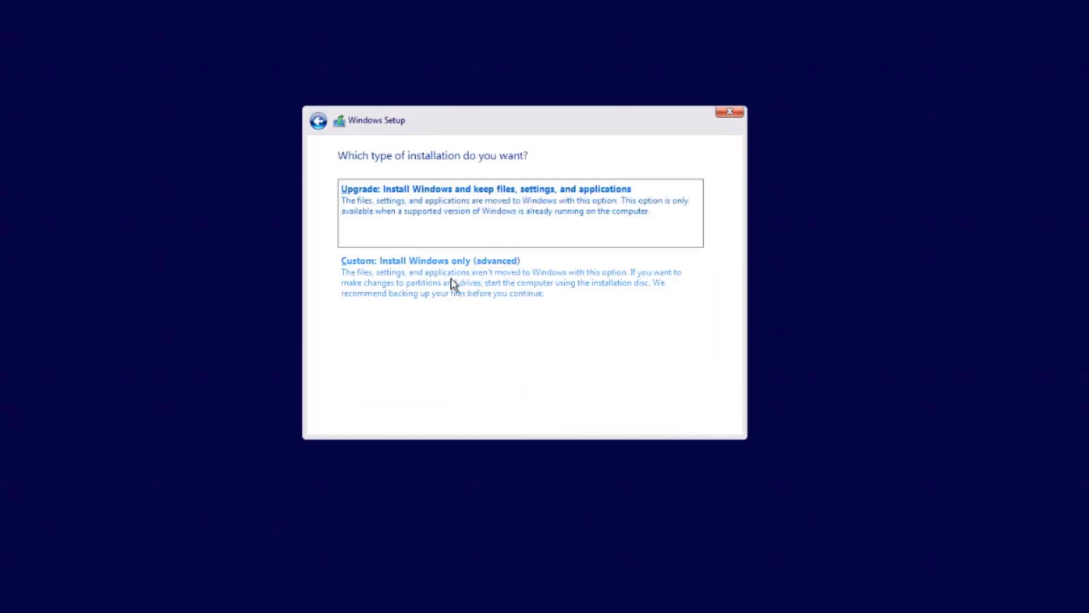
click(417, 275)
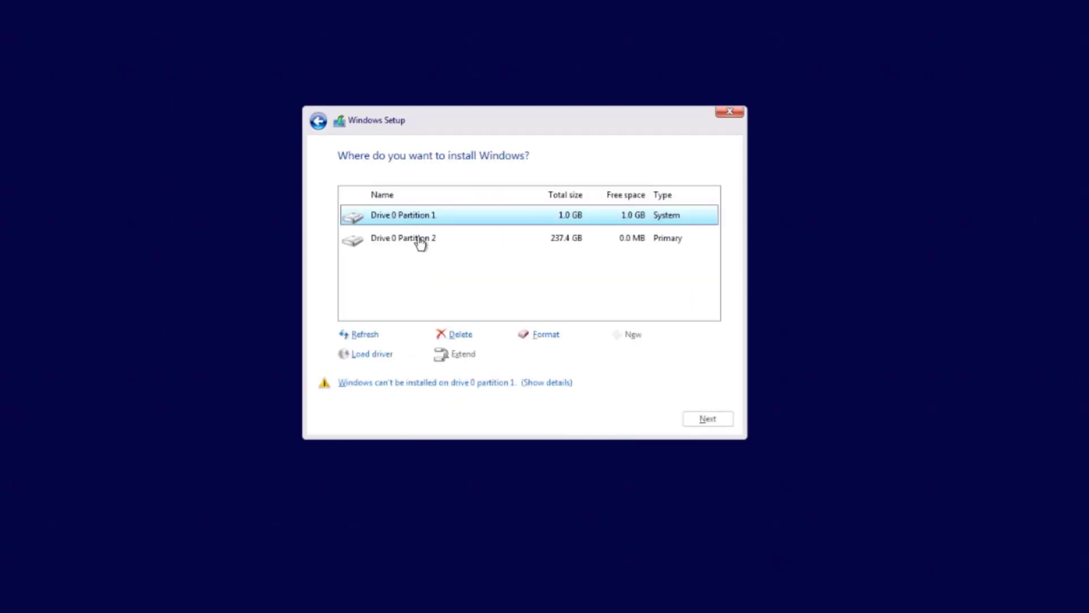
Step: Delete the system and primary partitions on Drive 0, confirming the data-loss warning for each
click(458, 334)
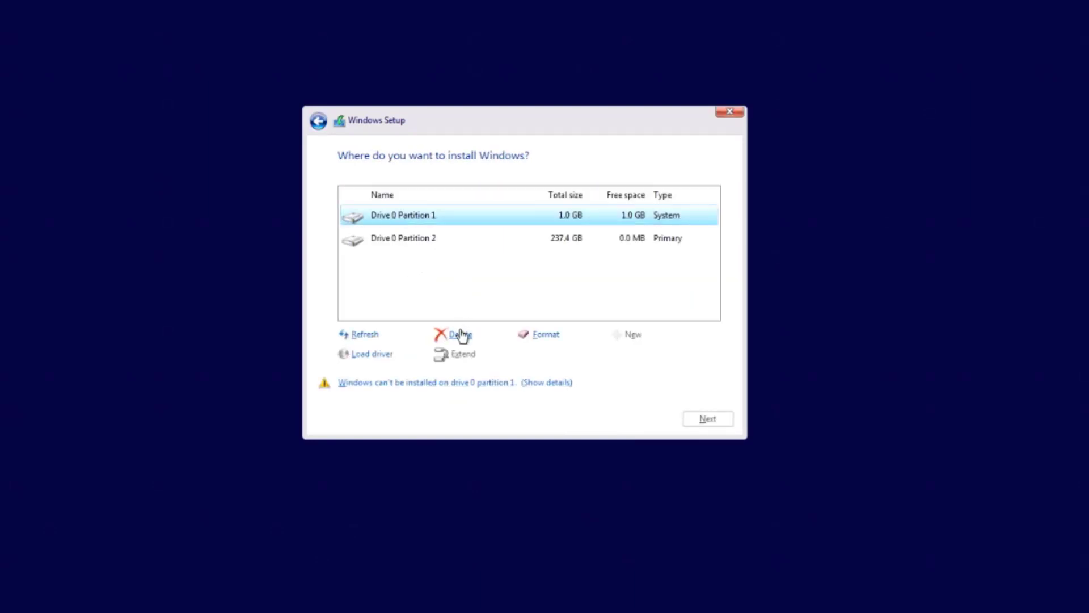
click(596, 356)
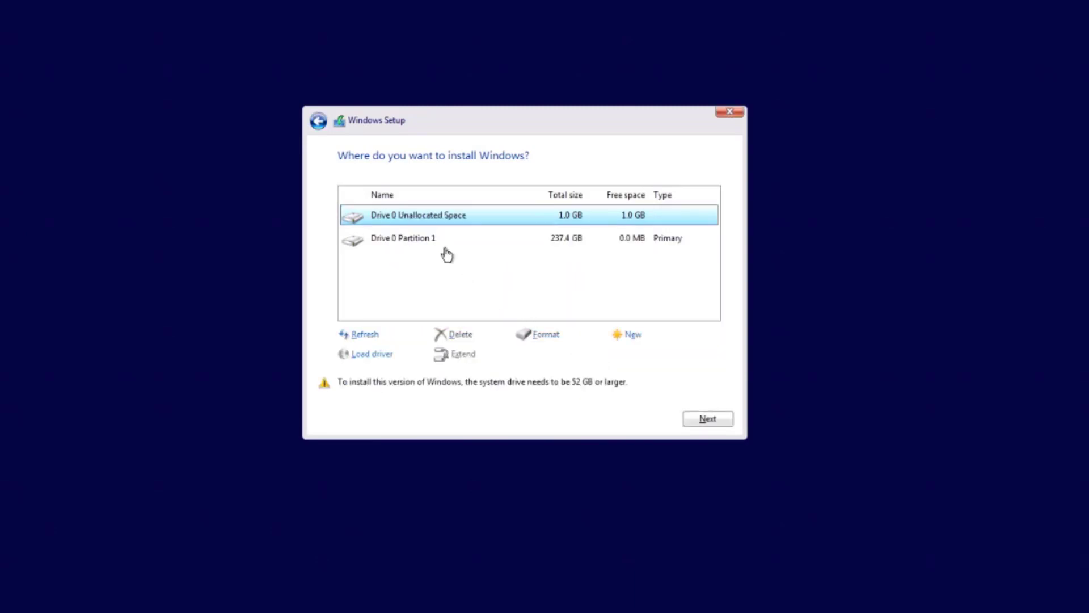
click(423, 238)
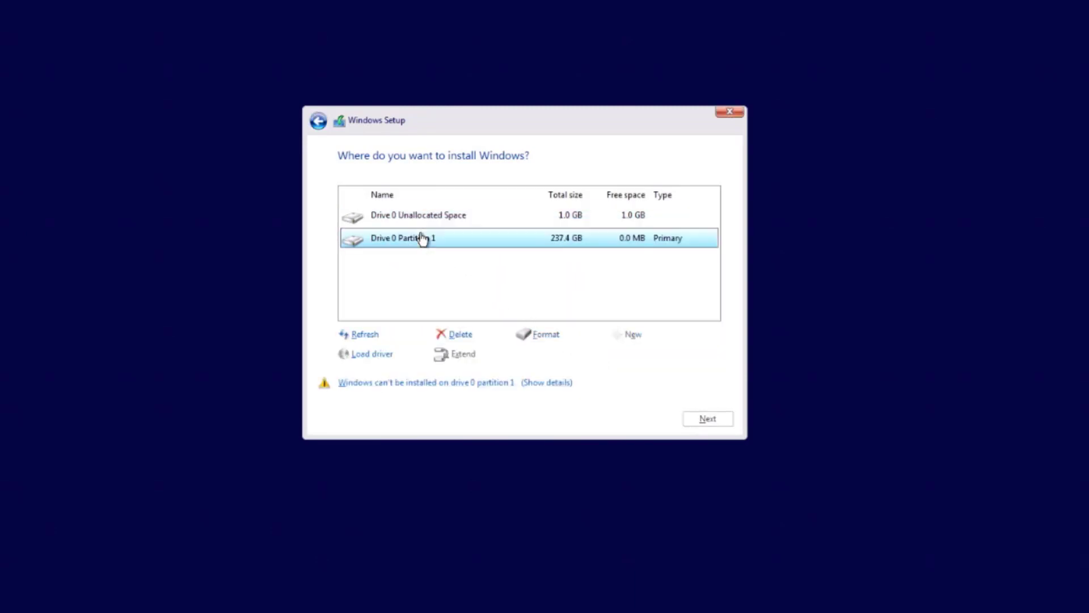
click(460, 334)
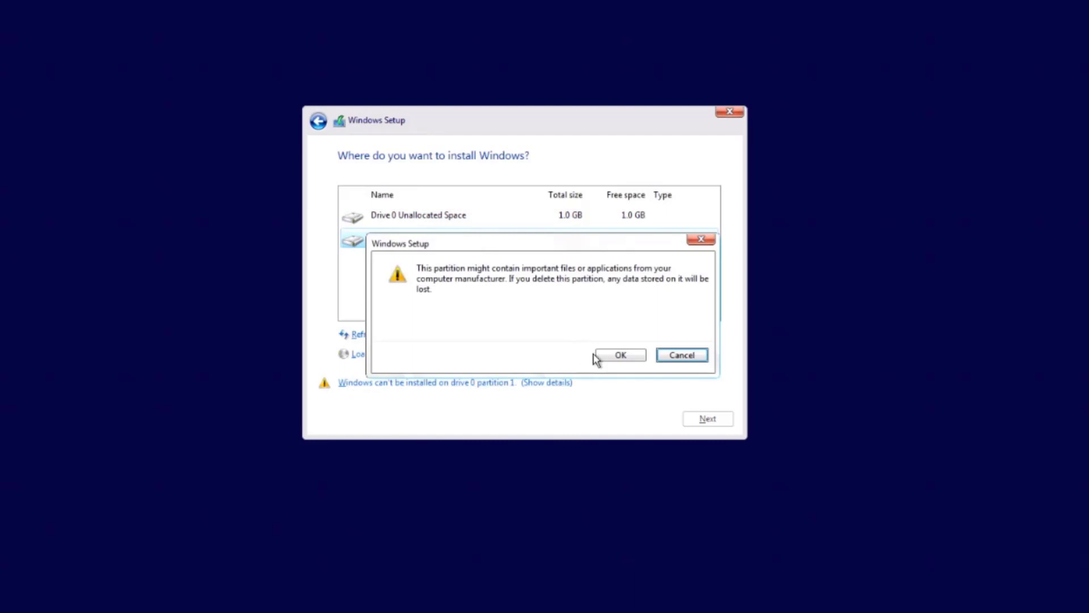
click(613, 356)
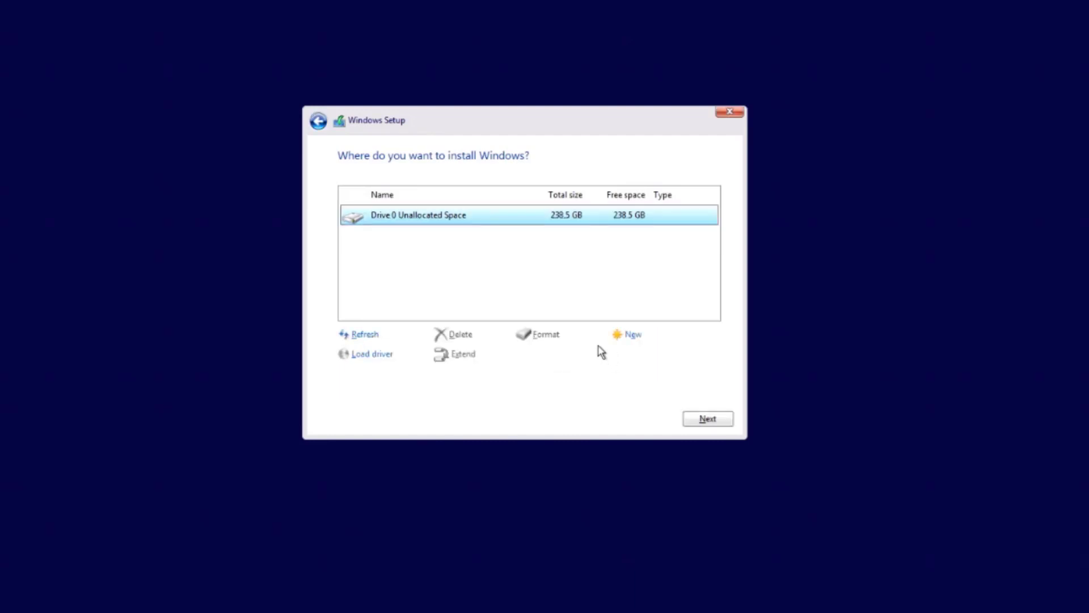
Step: Install Windows on Drive 0's unallocated space and continue past the network connection page of the initial setup
click(694, 419)
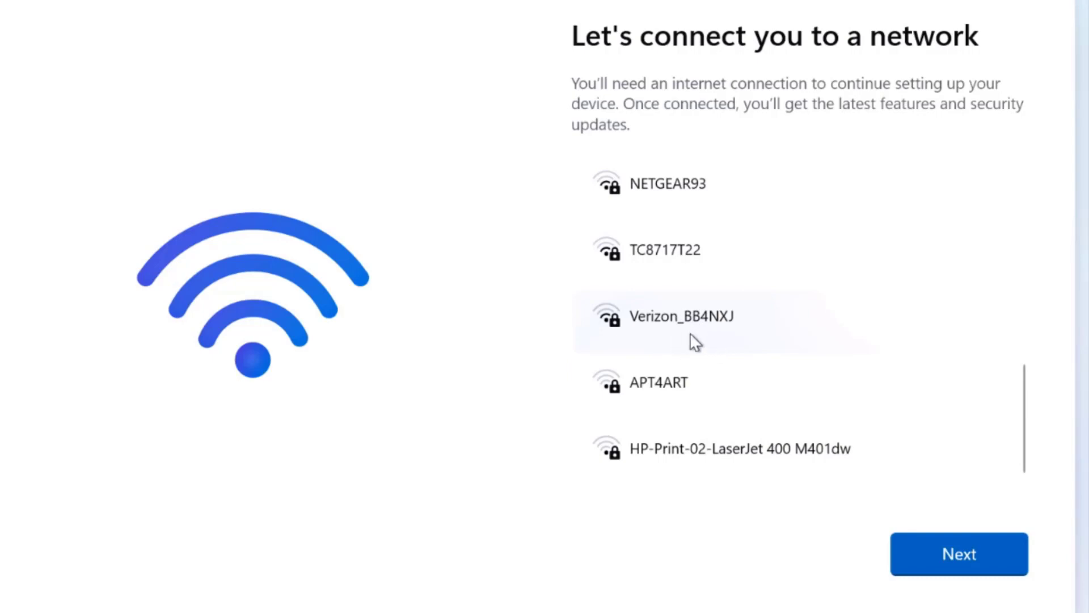
click(934, 549)
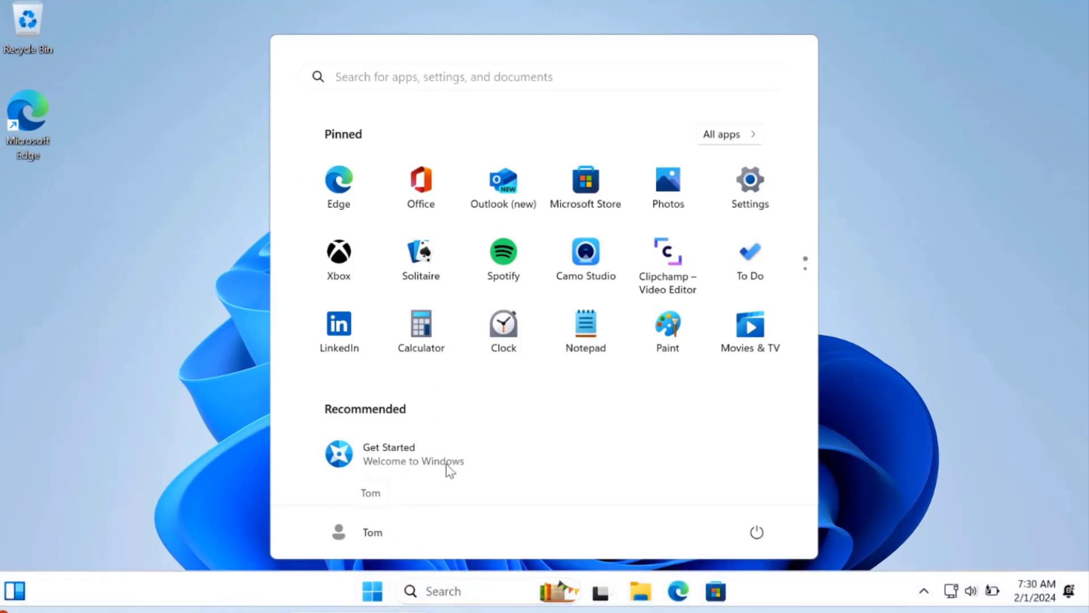
Step: Open Computer Management for This PC and list the accounts under Local Users and Groups
click(641, 591)
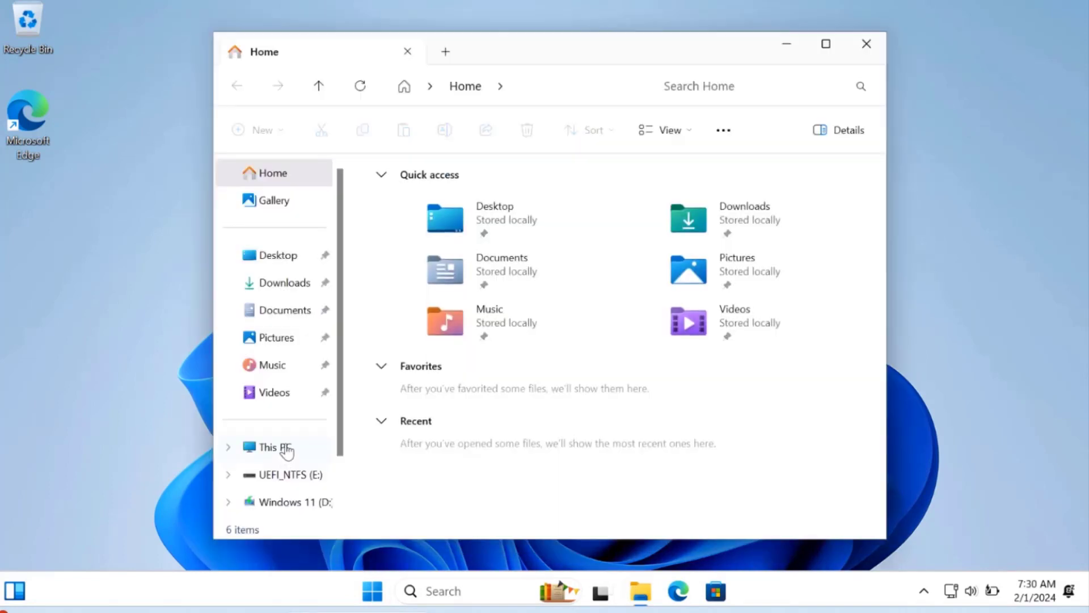
right_click(287, 449)
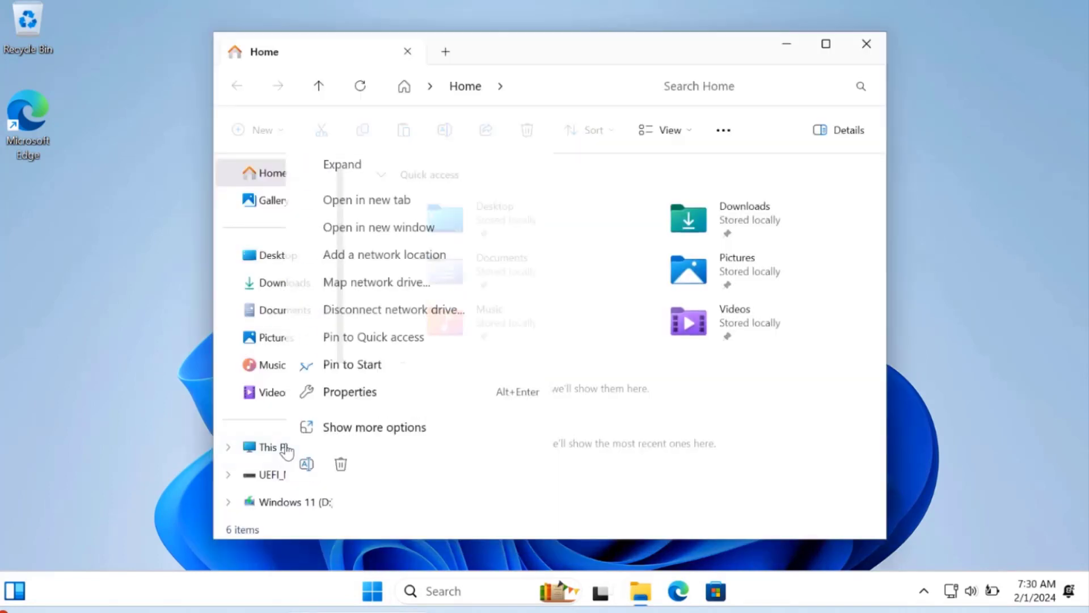
click(360, 439)
click(363, 226)
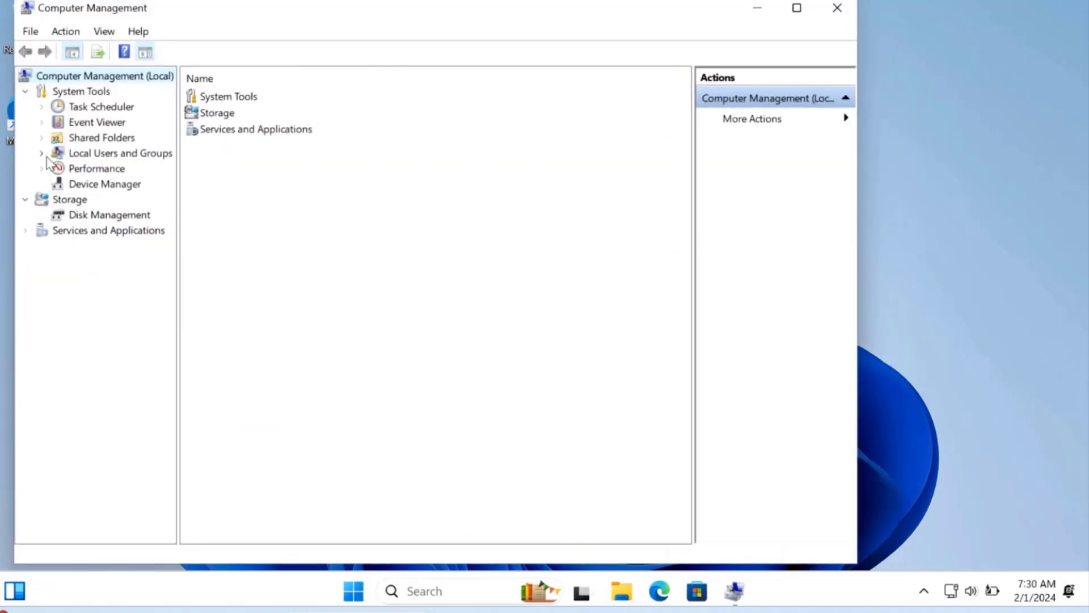
click(42, 154)
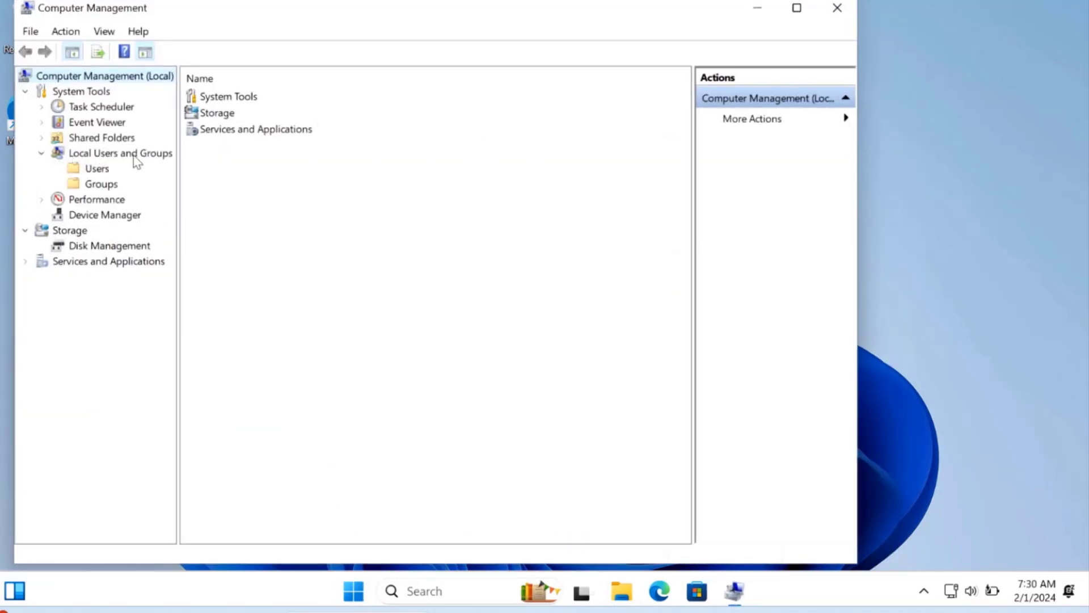
click(97, 168)
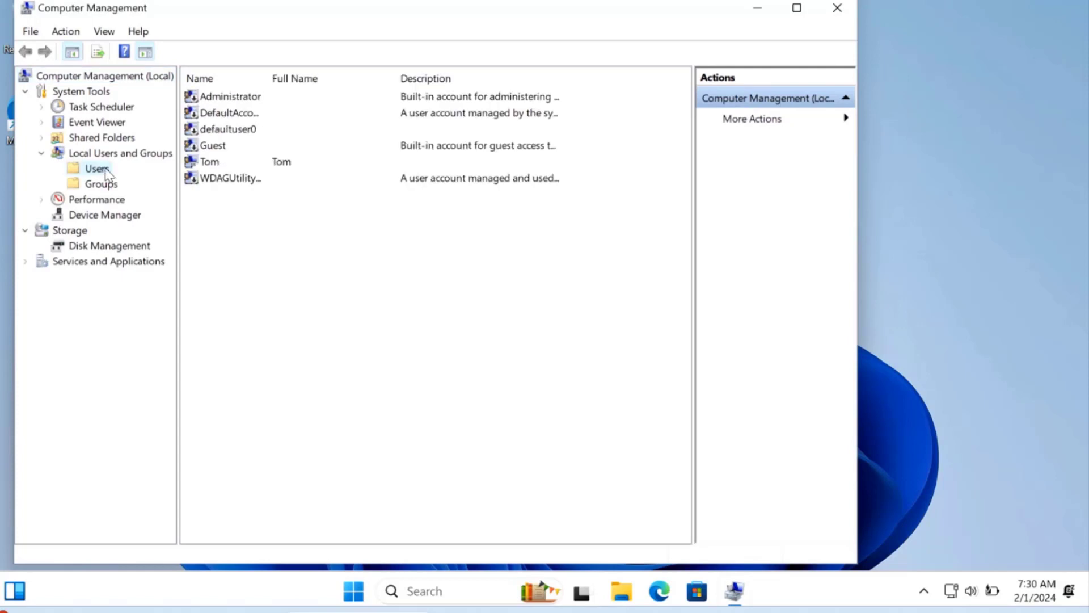
Step: Open the properties of the newly created local user account, examine its group memberships and return to its general settings
double_click(209, 162)
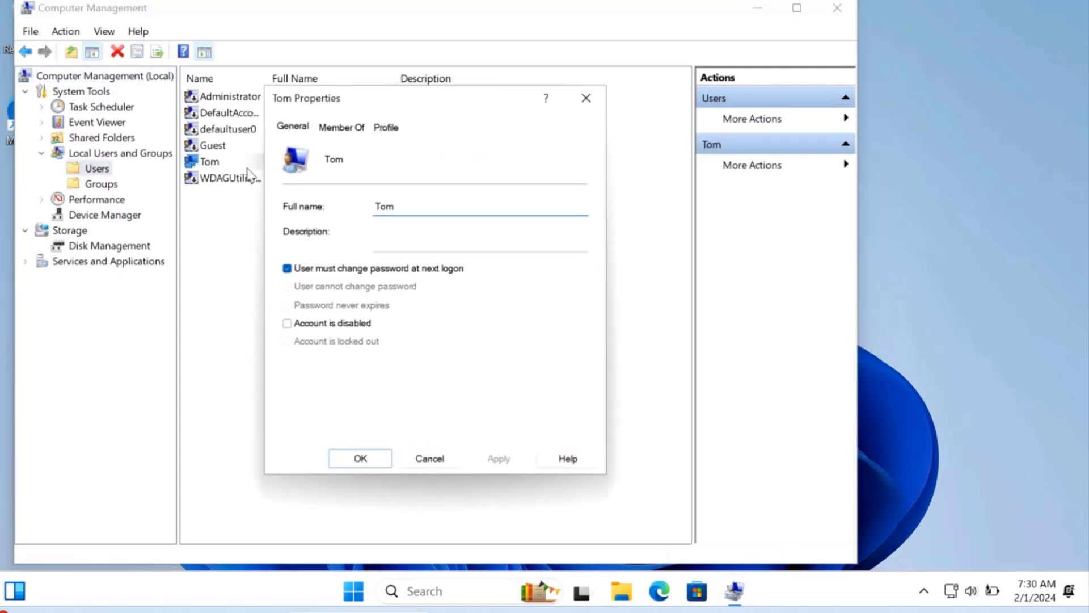
click(343, 128)
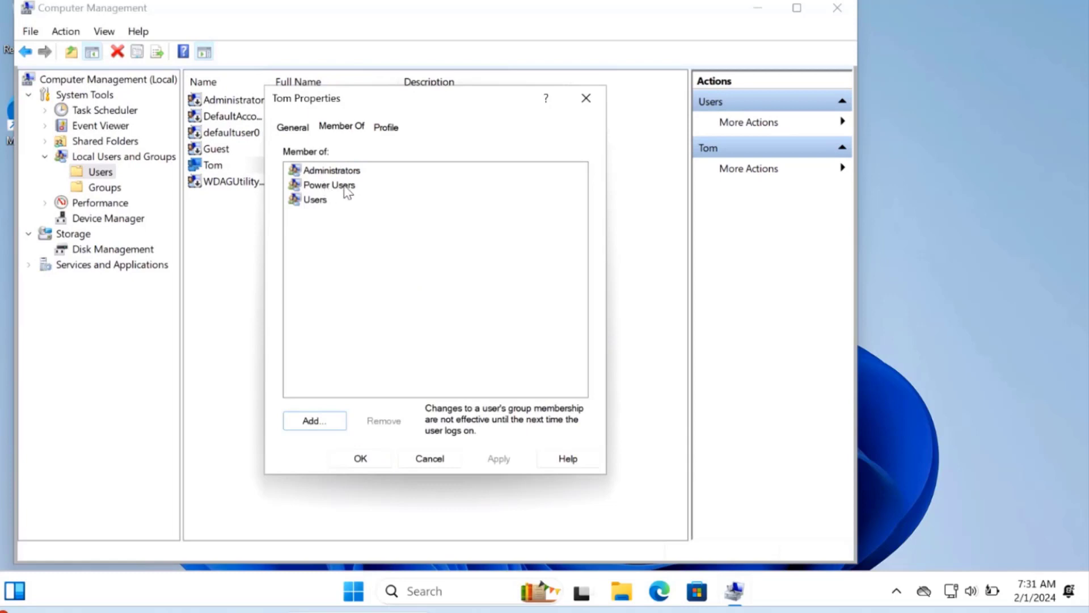
click(293, 127)
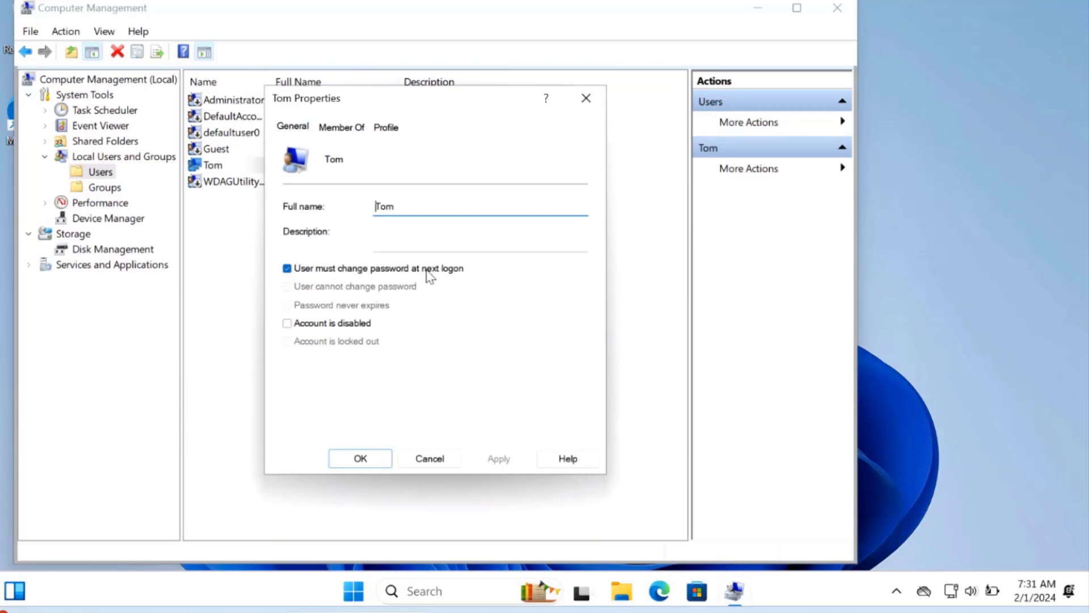
Step: Disable User must change password at next logon, enable Password never expires, and save the user account's properties
click(288, 269)
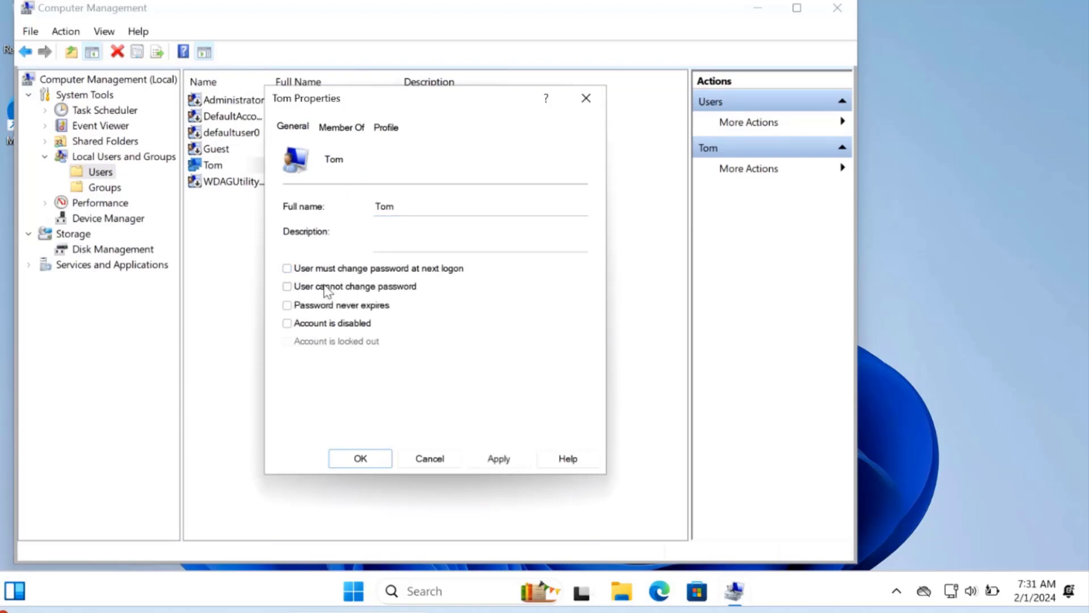
click(288, 306)
click(498, 459)
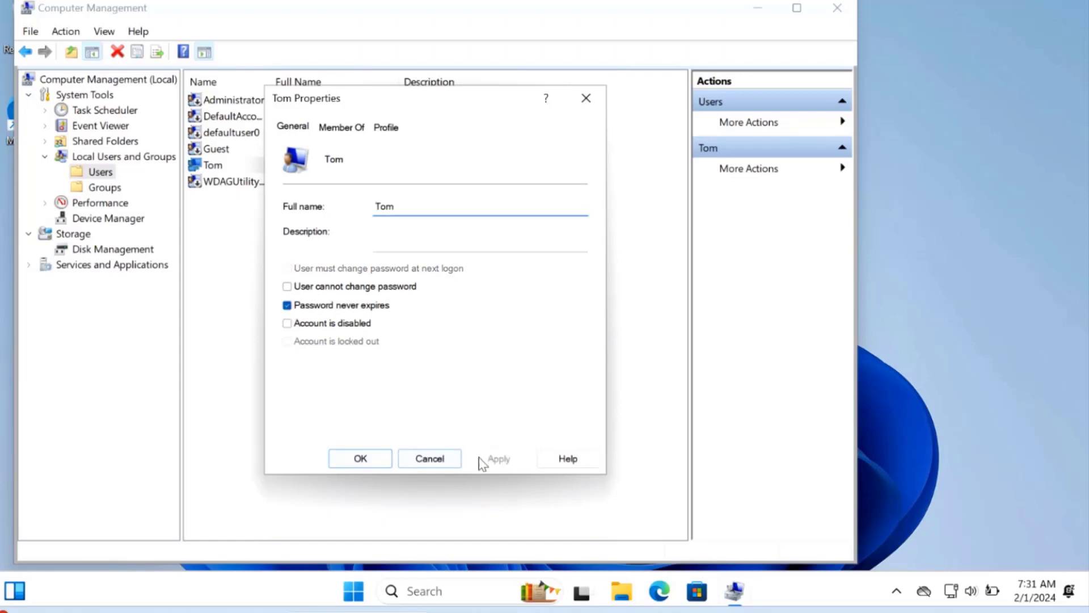
click(361, 458)
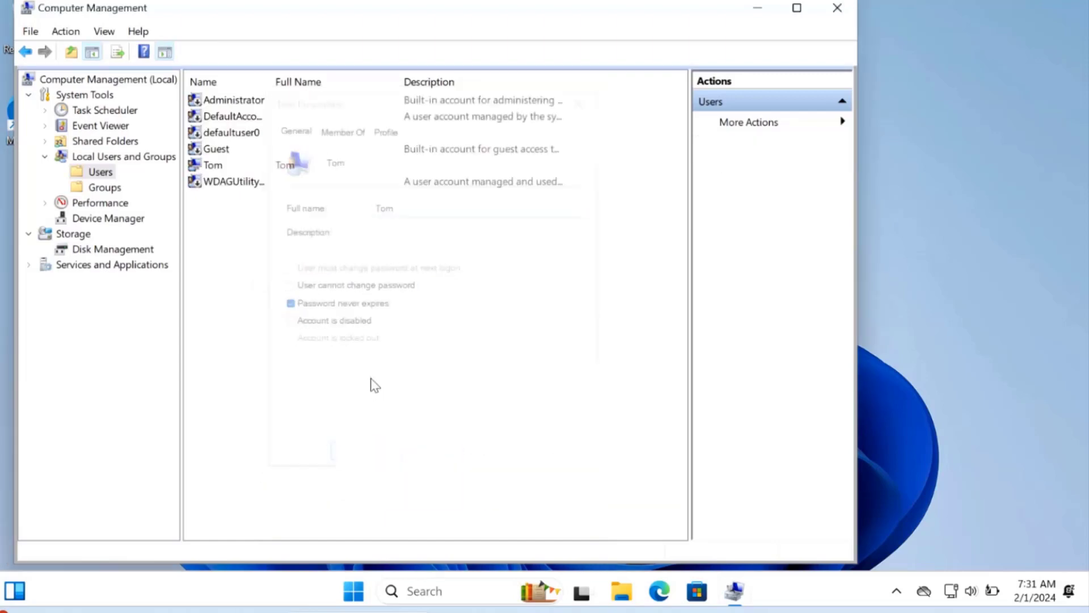
Step: Display Device Manager in Computer Management and expand the Other devices category to check for missing drivers
click(121, 220)
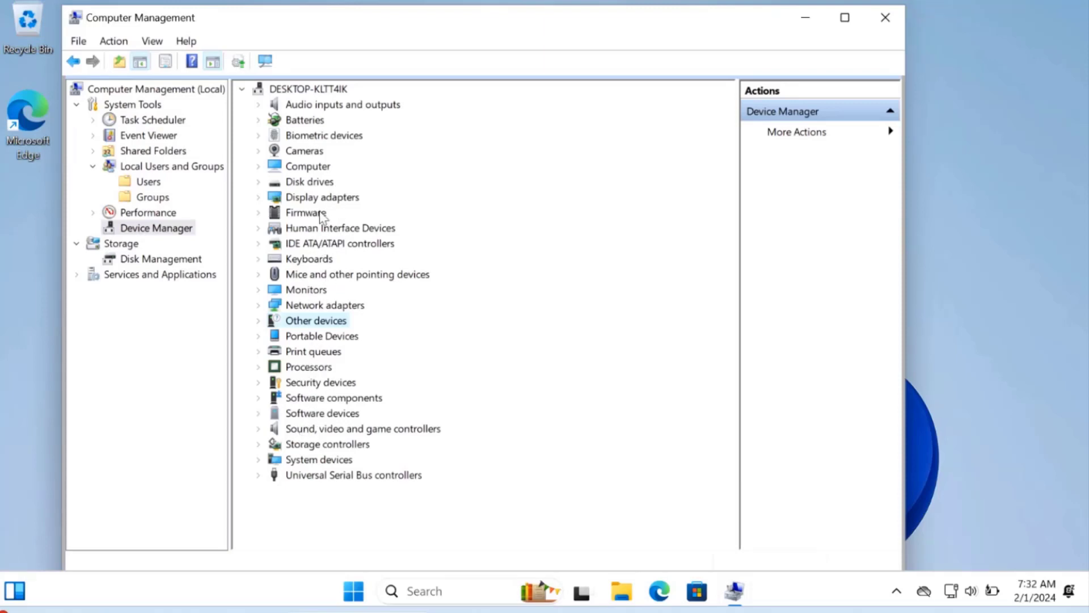
click(258, 321)
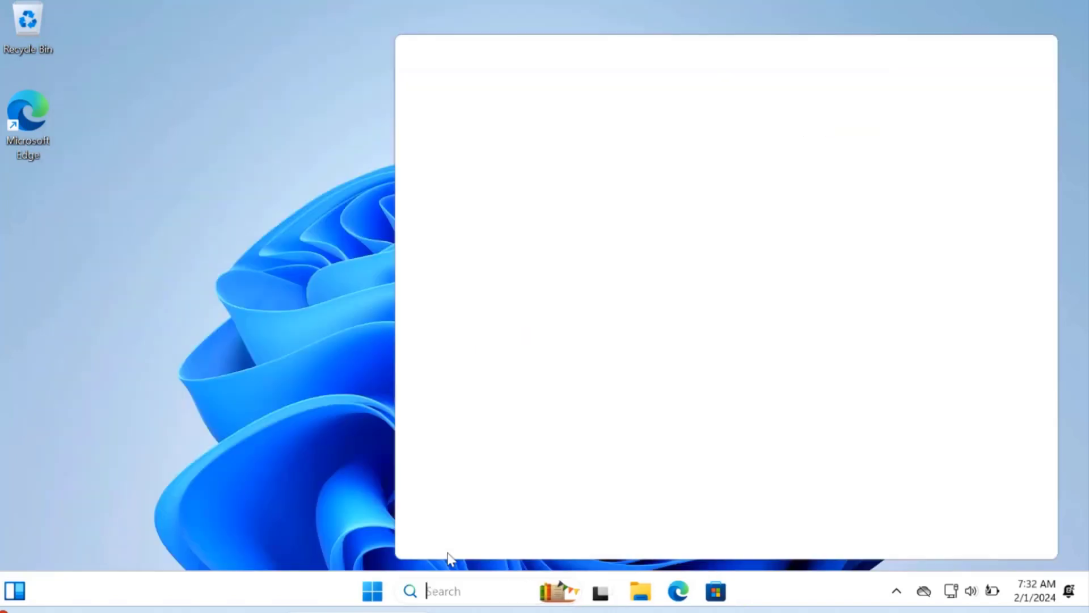
Step: Search Windows for "about", open About your PC, and highlight the Installed RAM value
text(about)
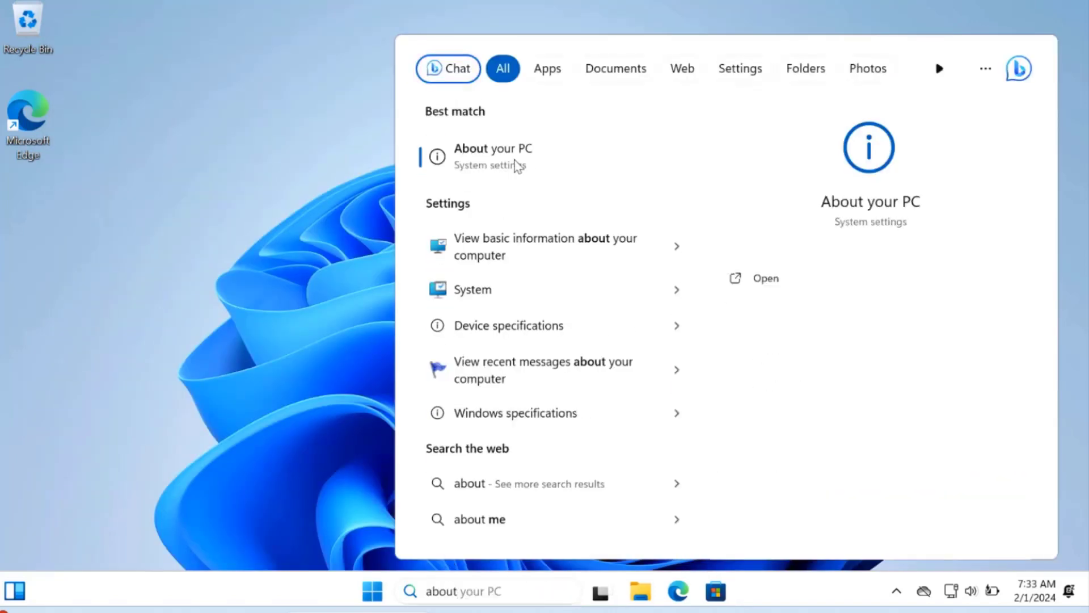
key(Return)
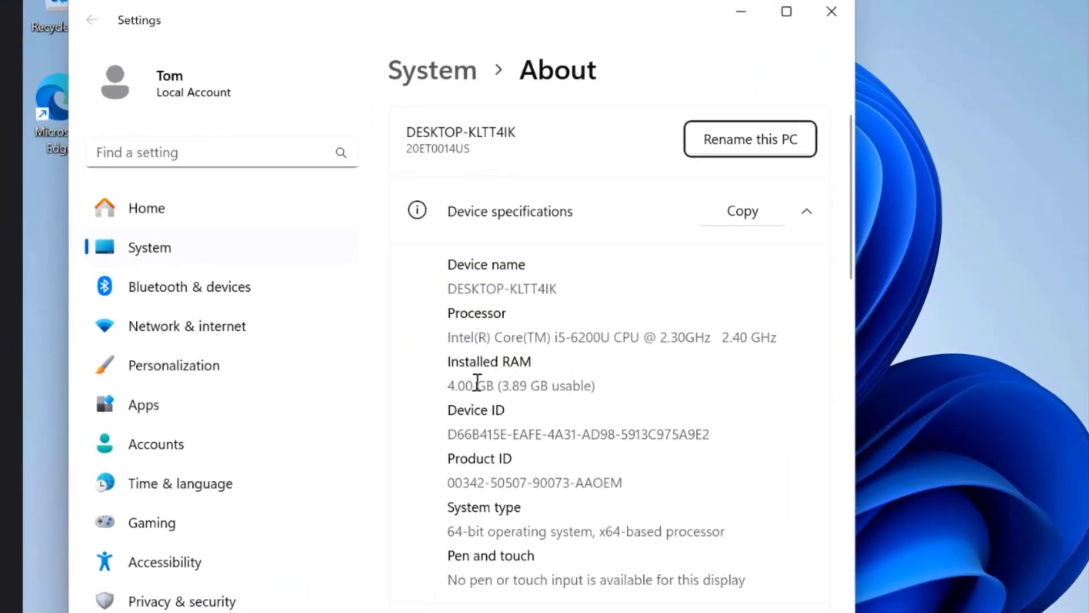
drag(586, 388, 442, 379)
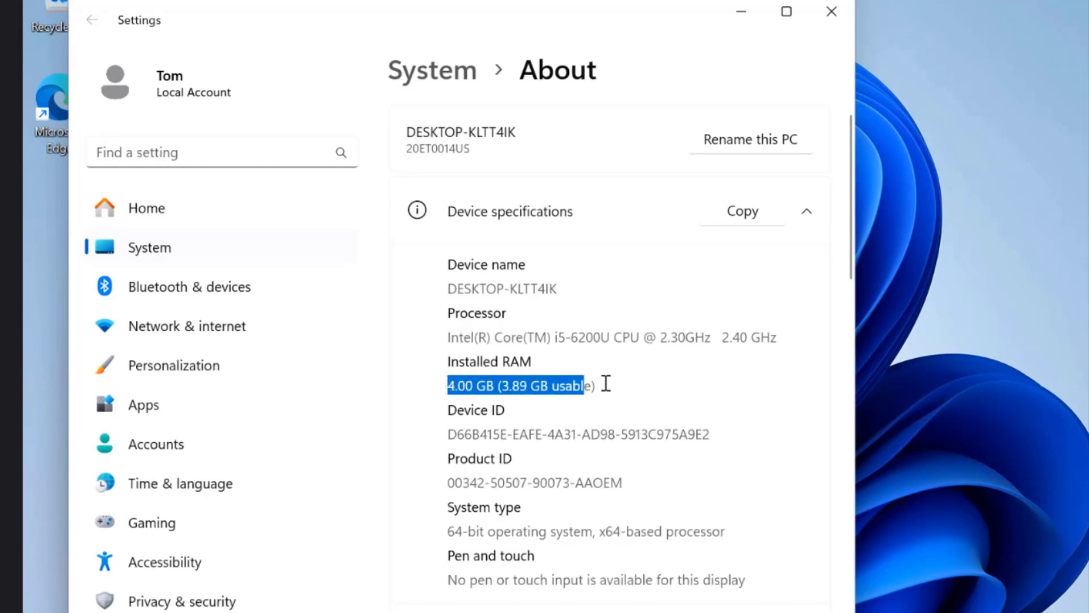
Step: Examine the edition and version under Windows specifications, and review the device specifications again
scroll(607, 386, down, 1)
scroll(618, 409, down, 3)
scroll(627, 418, down, 3)
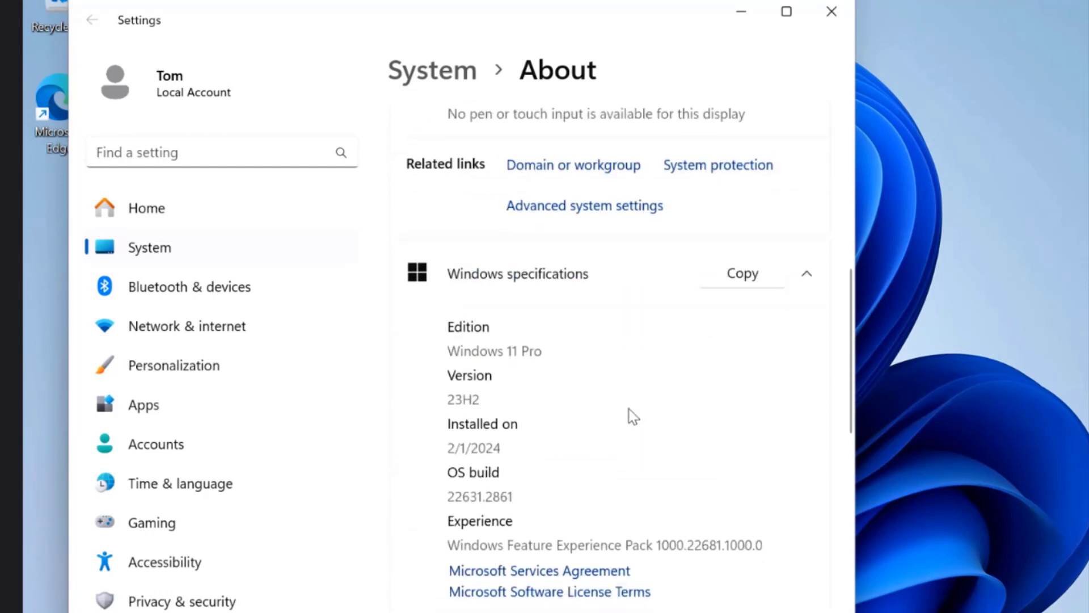
drag(542, 351, 446, 353)
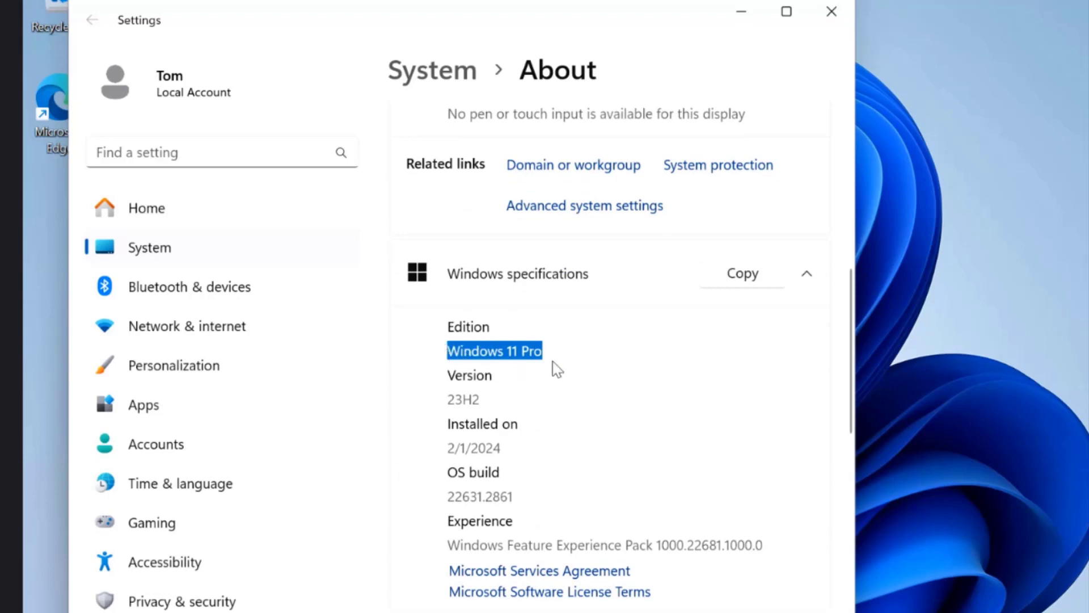
drag(490, 403, 430, 395)
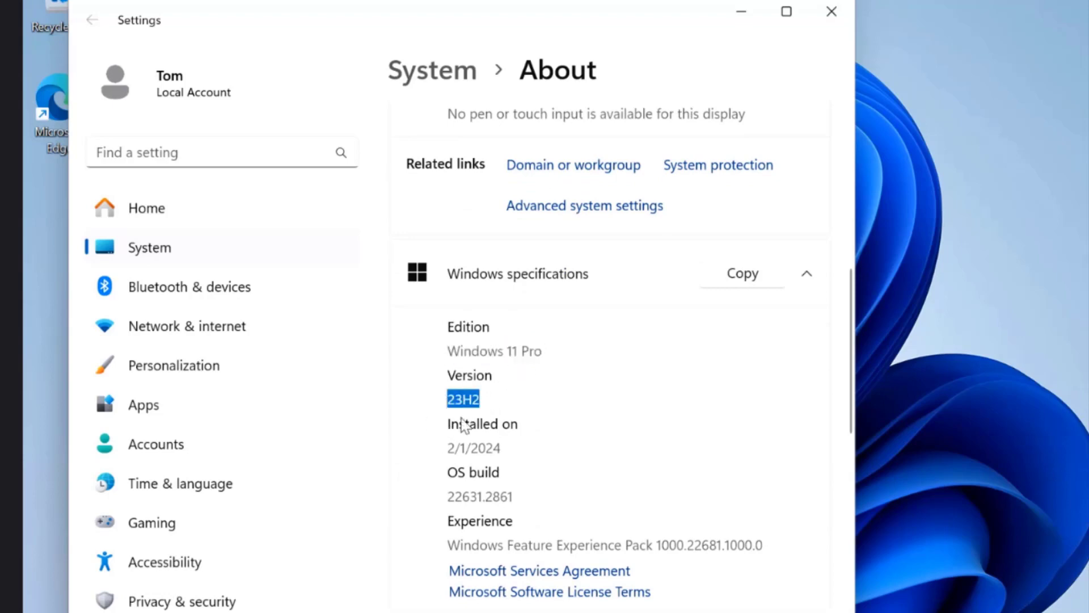
scroll(549, 436, down, 2)
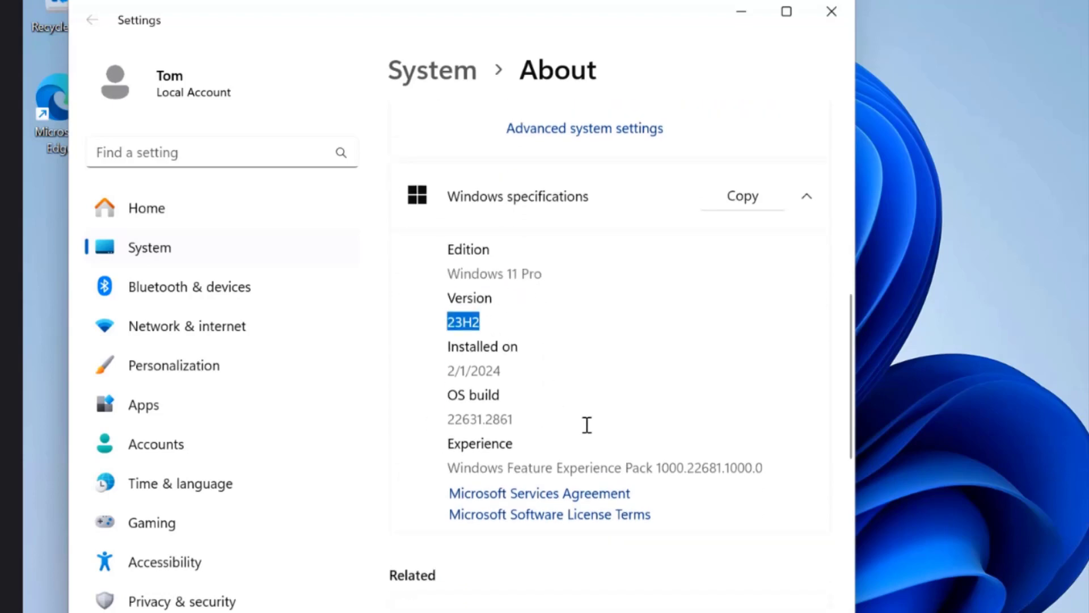
scroll(590, 428, up, 5)
scroll(602, 425, up, 3)
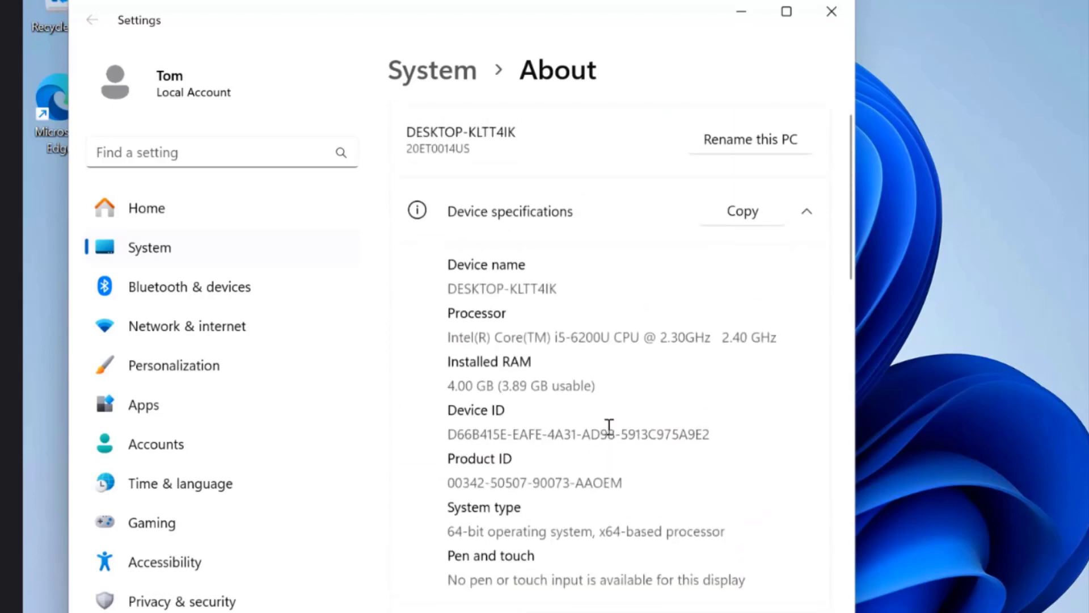
scroll(607, 434, down, 4)
scroll(613, 434, up, 5)
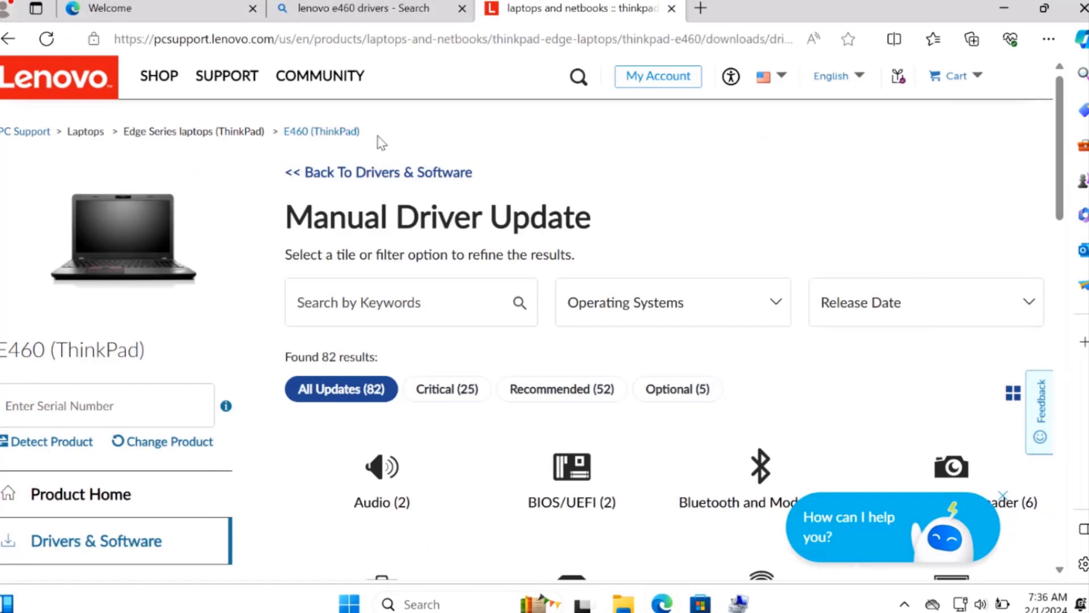
Step: In Microsoft Edge, open the Motherboard Devices drivers for the E460 (ThinkPad) and find the Intel Management Engine Firmware package
drag(369, 134, 295, 128)
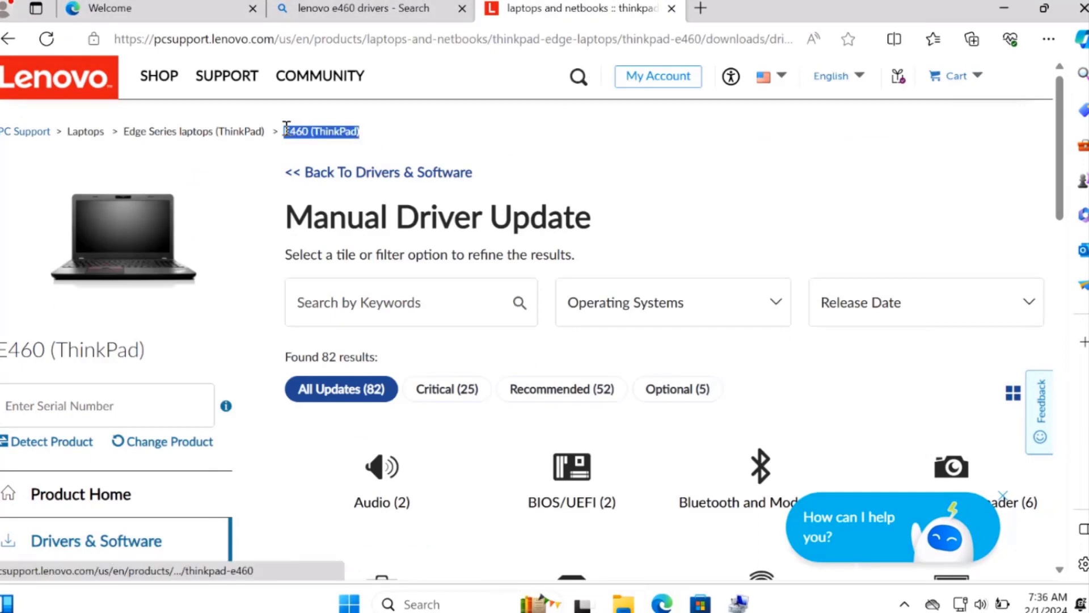
click(648, 212)
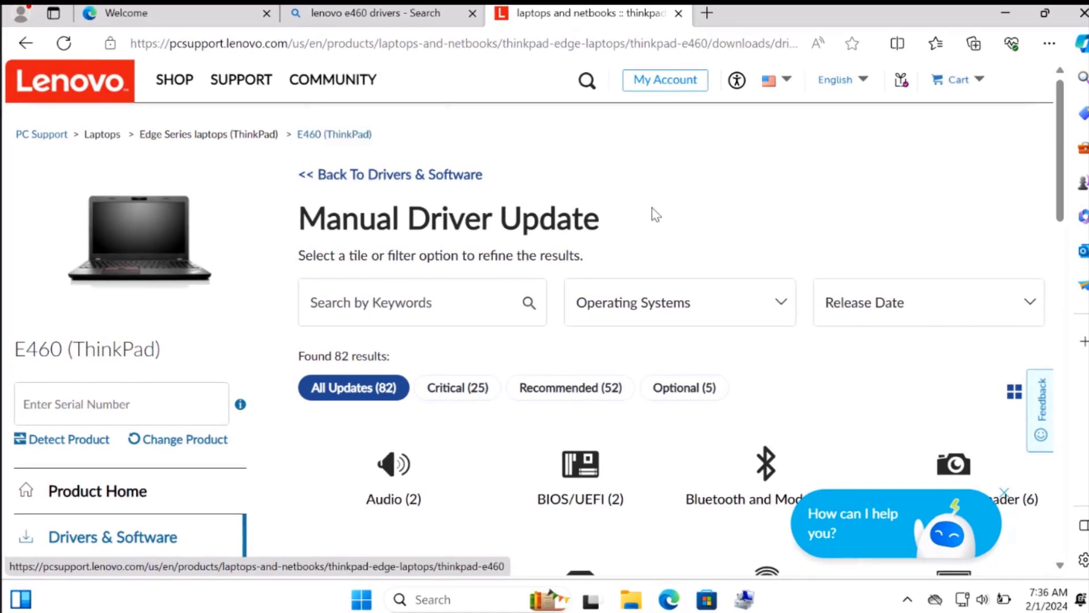
scroll(386, 409, down, 5)
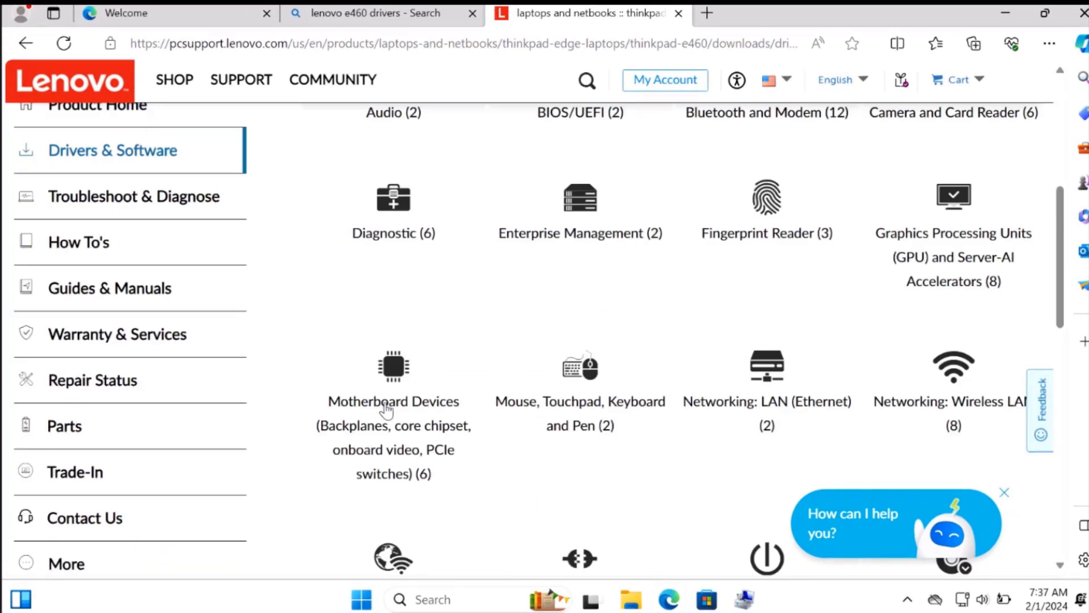
click(386, 407)
scroll(992, 205, down, 6)
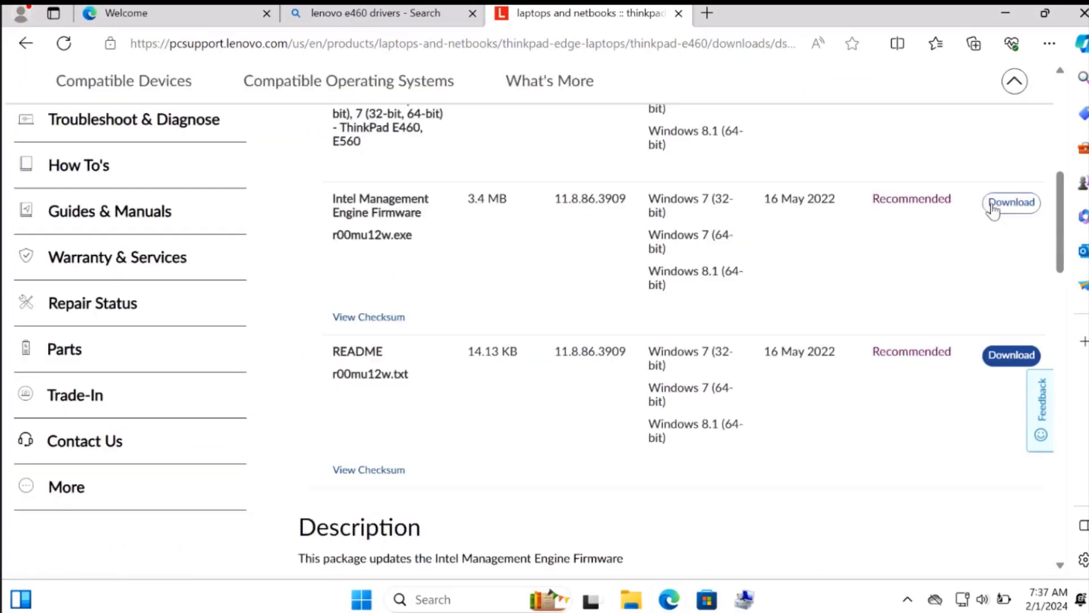
Step: Download the Intel Management Engine Firmware package r00mu12w.exe, launch it, and allow it to make changes to the device
click(1001, 204)
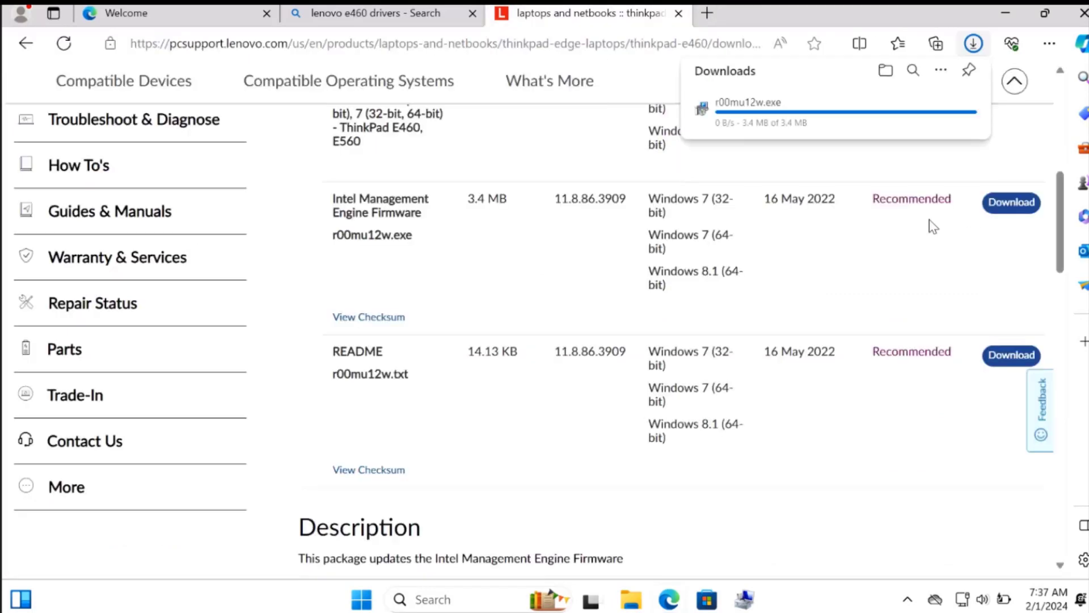
click(726, 118)
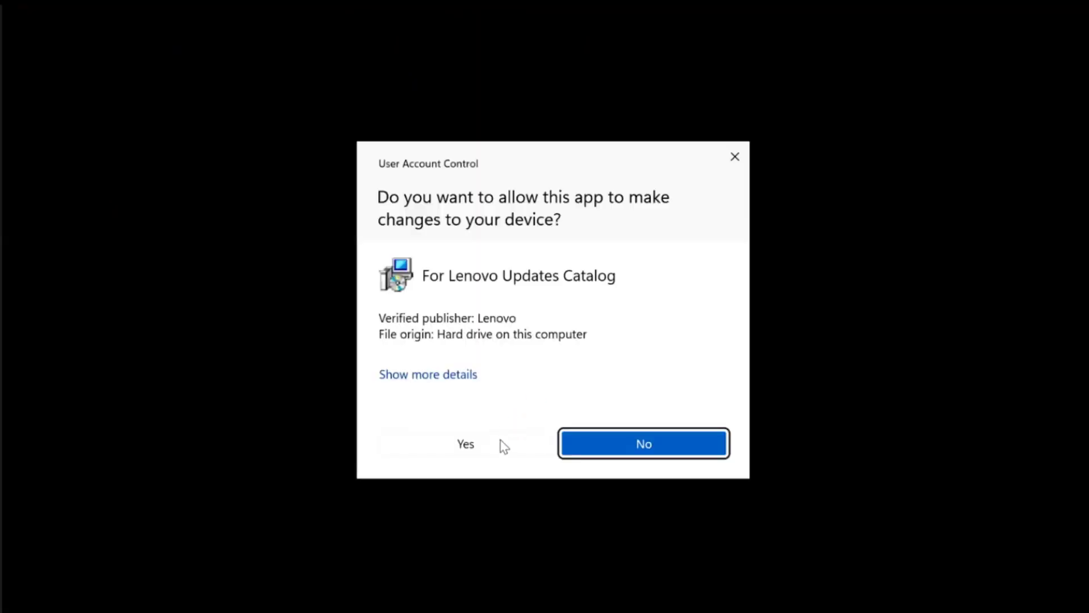
click(501, 444)
Step: Accept the license agreement, install Intel Management Engine 11.8 Firmware for Windows 8.1/10, finish the wizard, and reposition the FW Update Utility window
click(675, 434)
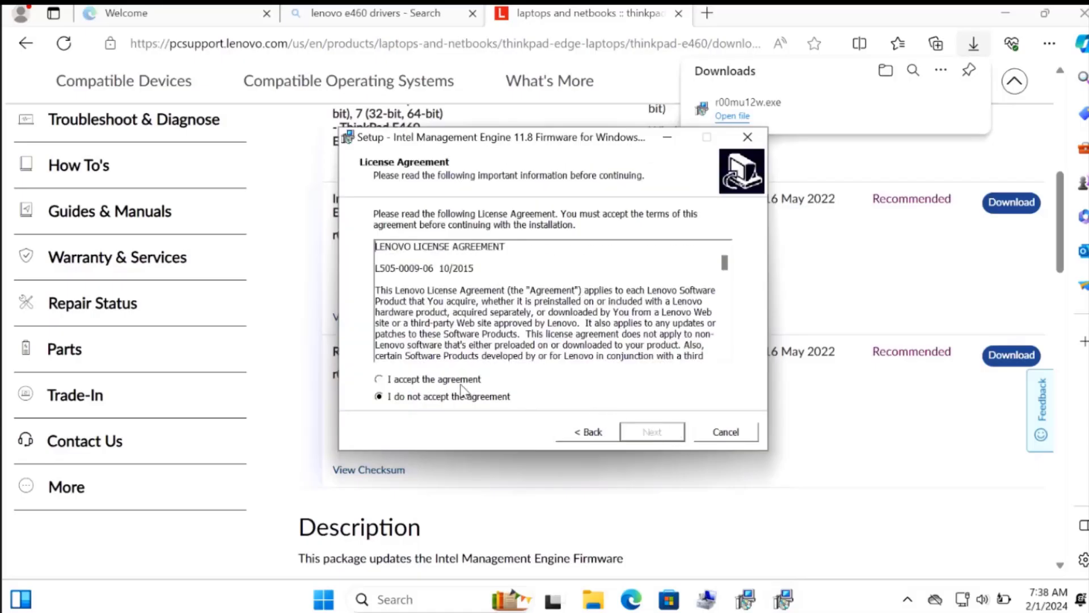
click(458, 386)
click(648, 434)
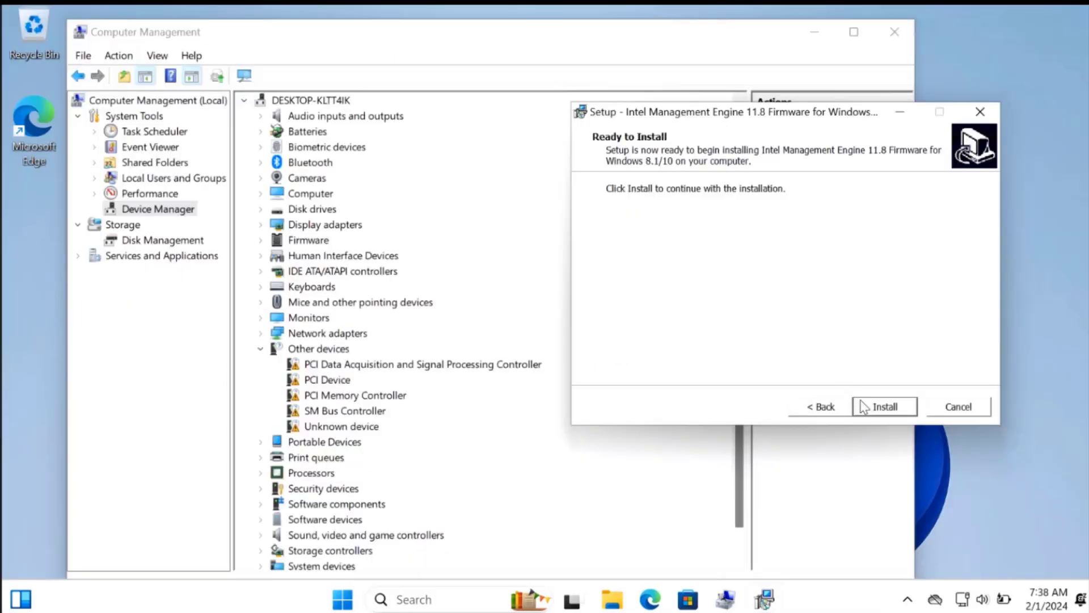
click(884, 406)
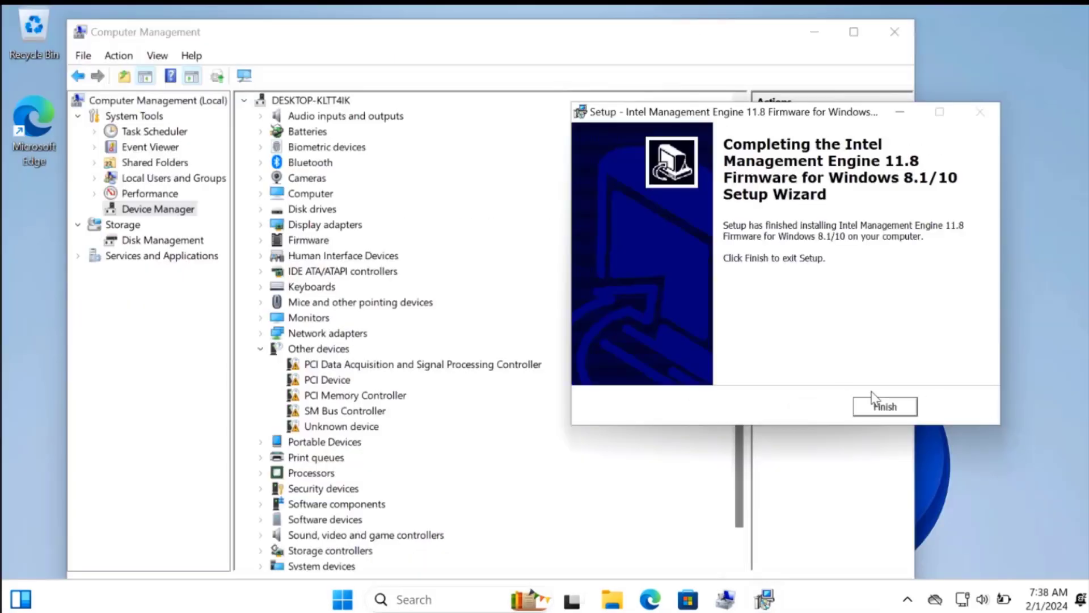
click(885, 406)
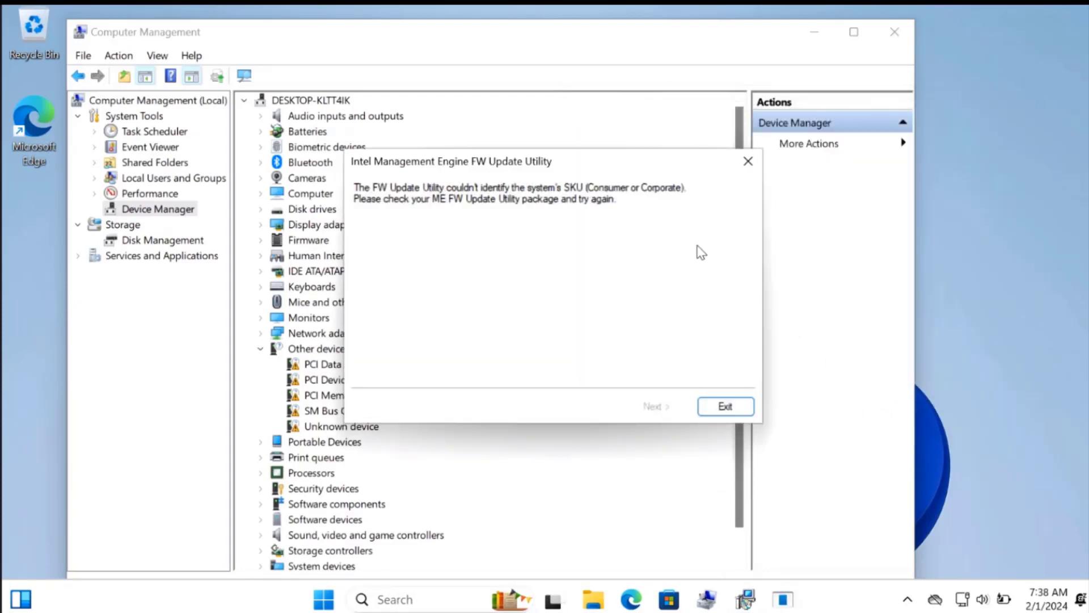
drag(555, 162, 684, 163)
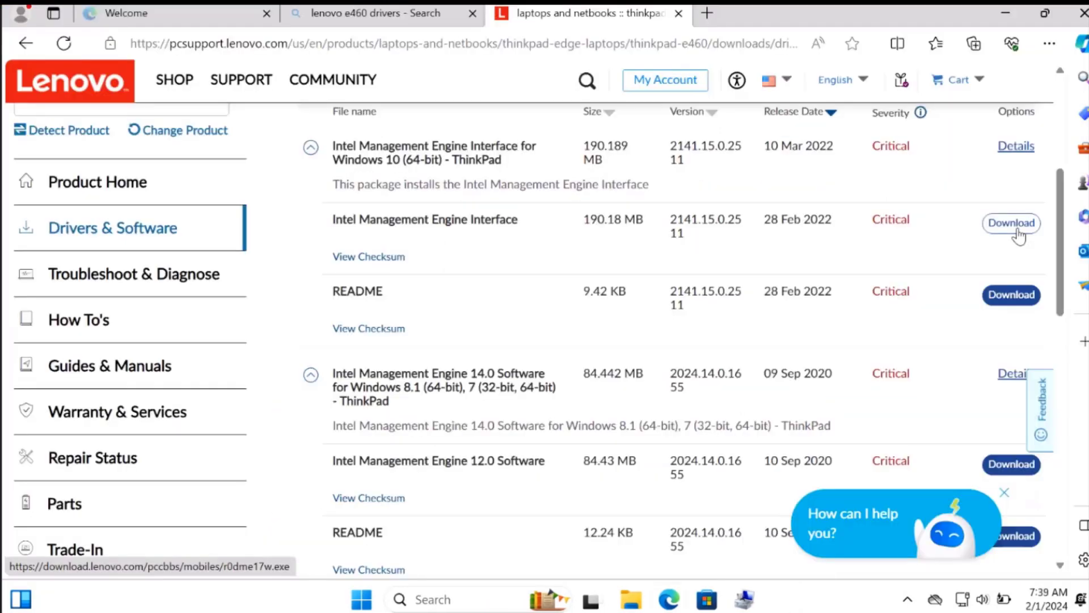
Step: Download the Intel Management Engine Interface package for Windows 10 (64-bit) from the E460 driver page in Microsoft Edge
click(1016, 227)
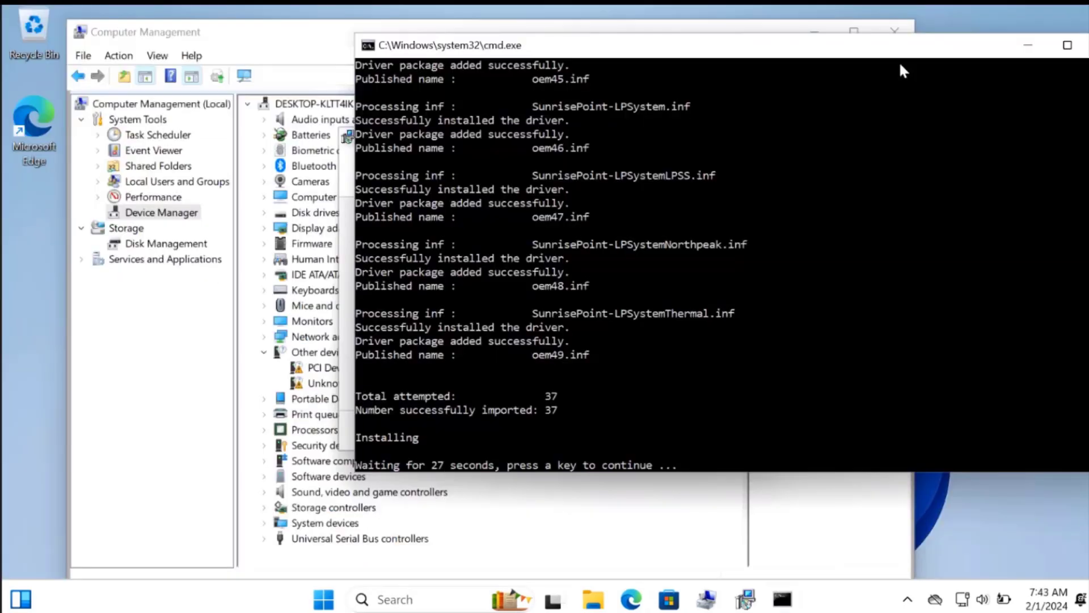
Step: Continue the waiting driver installation script and finish the Intel Chipset Driver for Windows 10 64bit setup
mouse_move(680, 49)
mouse_down()
mouse_move(712, 40)
mouse_move(674, 38)
mouse_up()
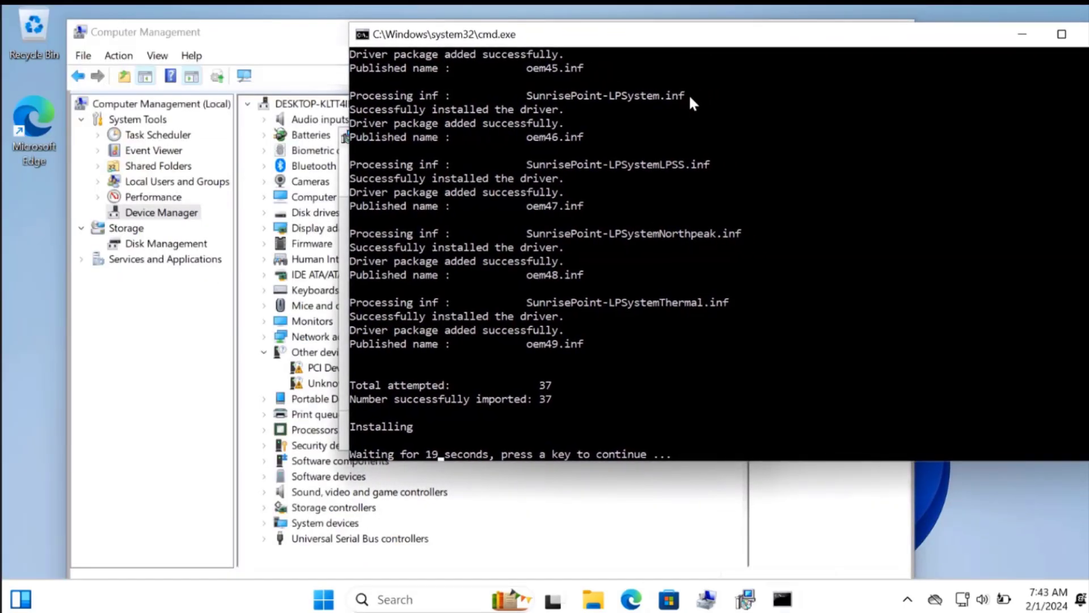
key(Return)
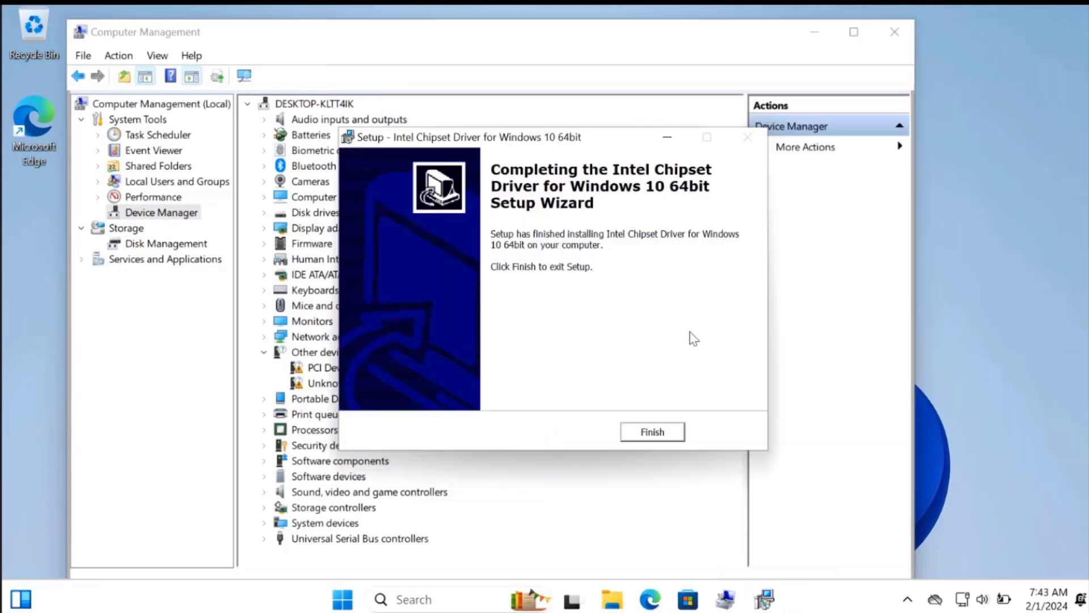
click(652, 432)
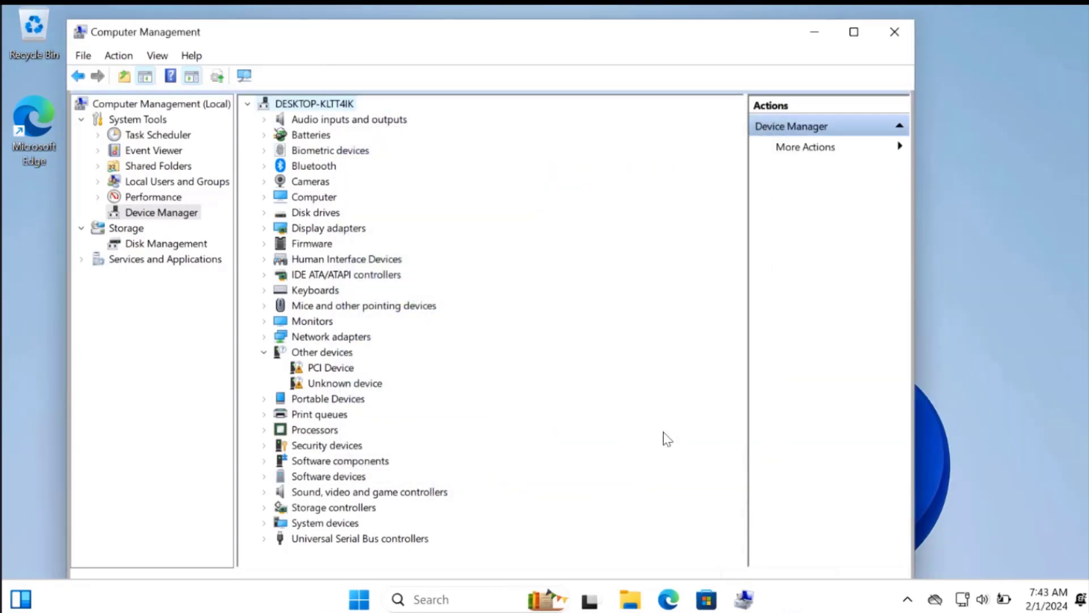